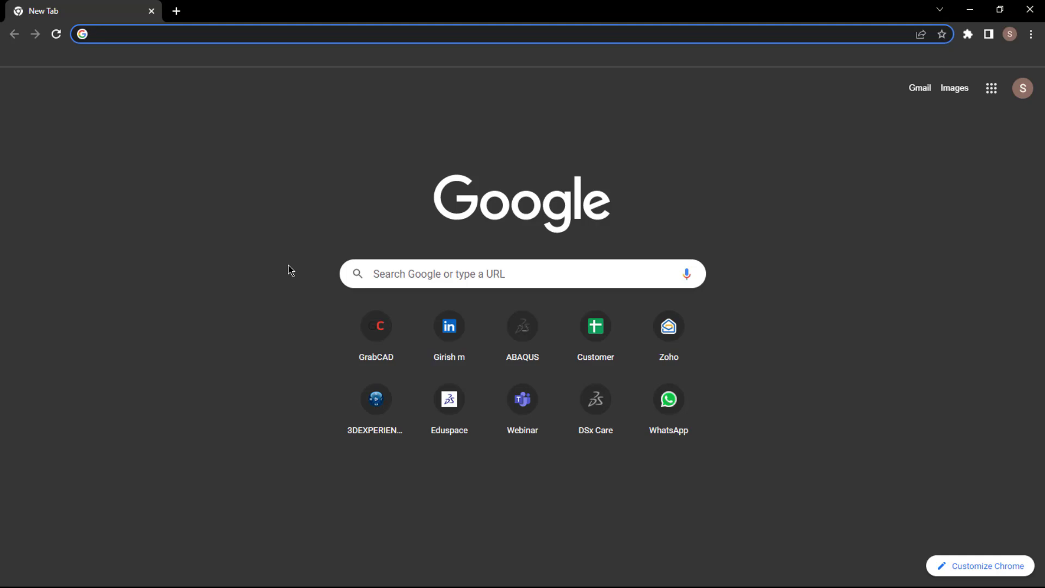
- Launch the 3DEXPERIENCE platform and toggle the dashboards list closed and open again
click(375, 410)
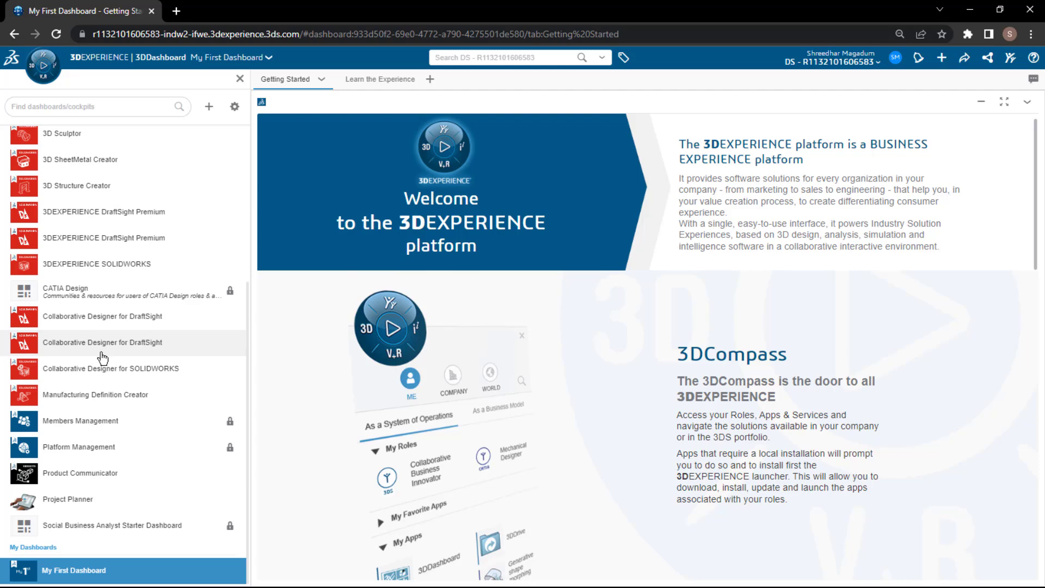
scroll(111, 359, up, 5)
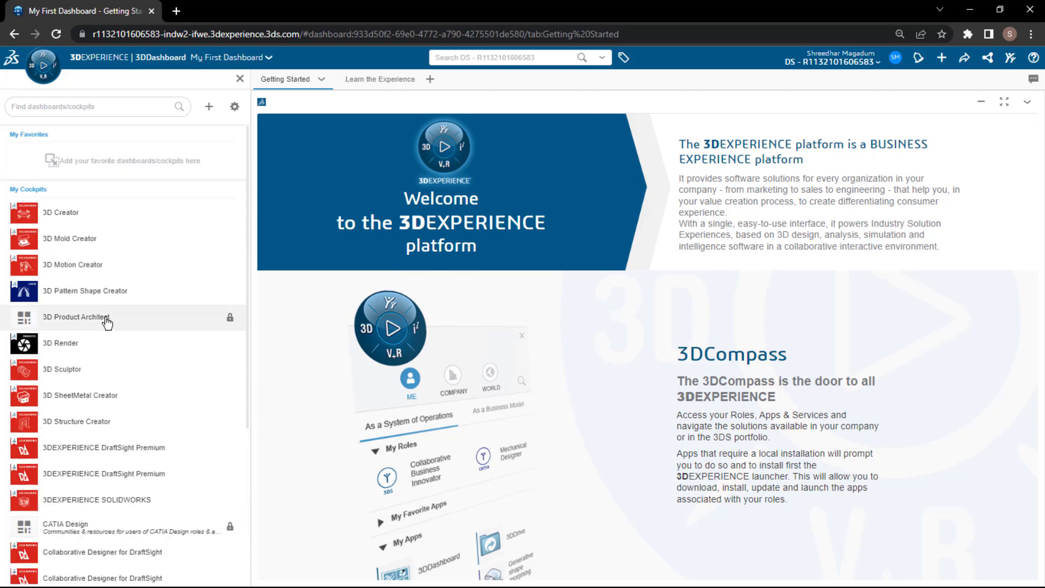
click(240, 79)
click(12, 84)
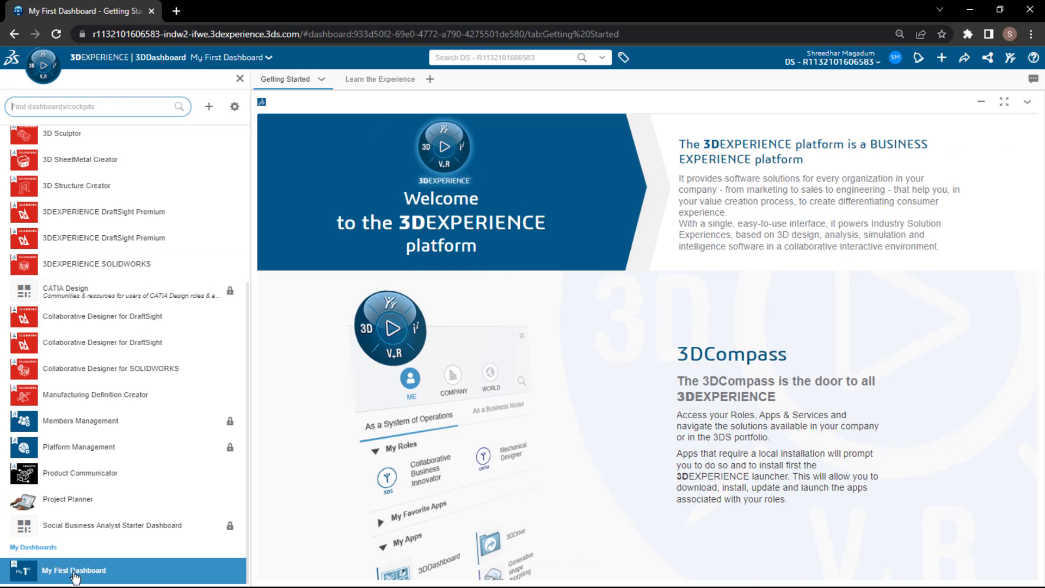
mouse_move(75, 576)
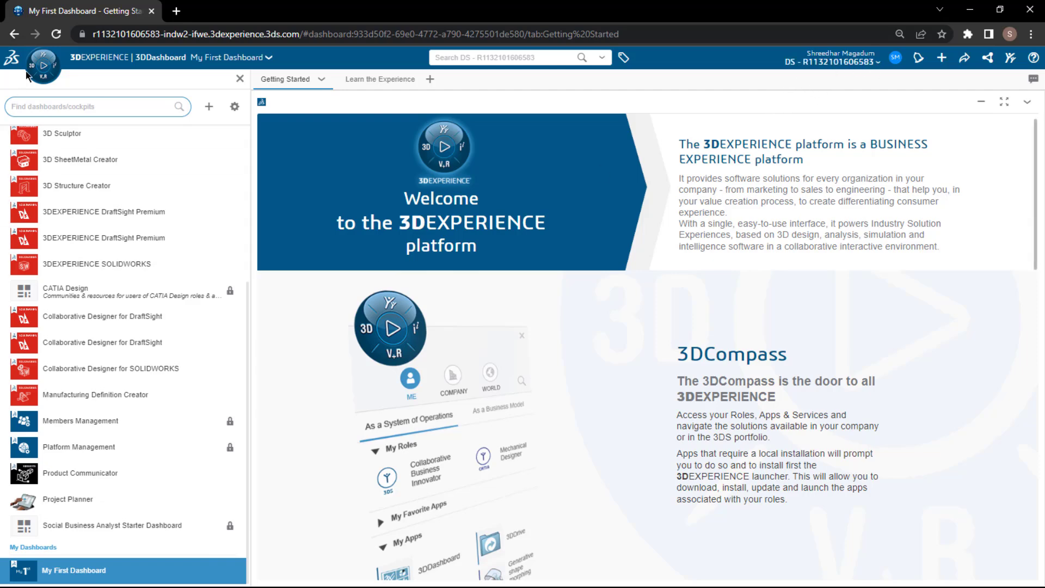
- Browse the compass of roles and apps, then close it
click(43, 65)
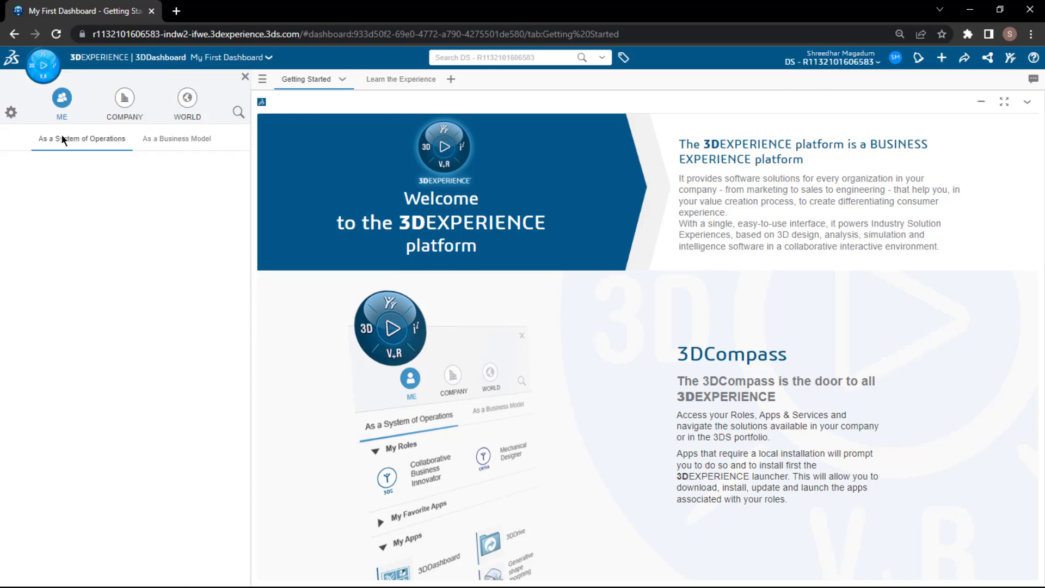
scroll(50, 208, down, 15)
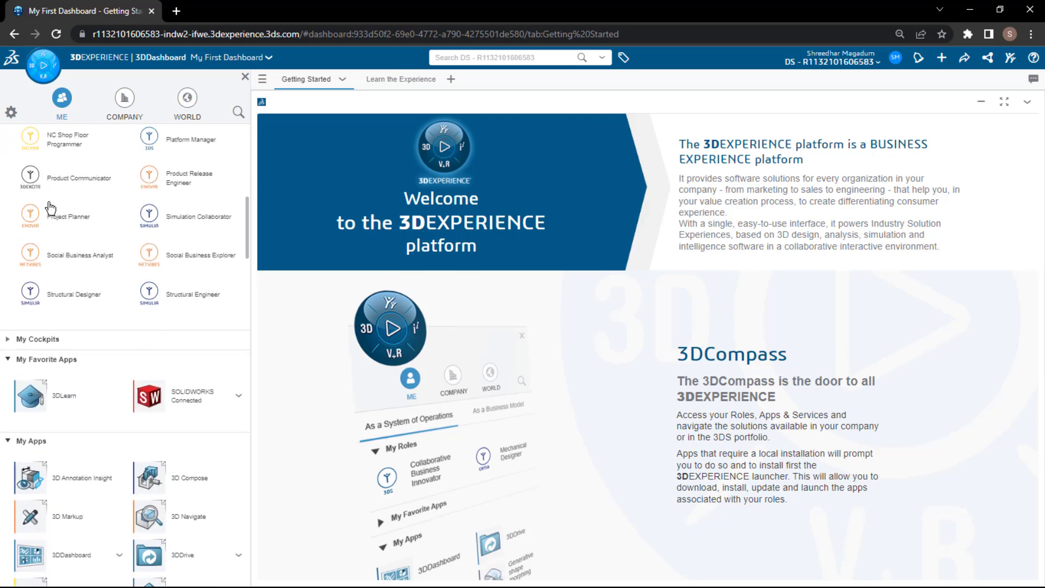
scroll(50, 208, up, 10)
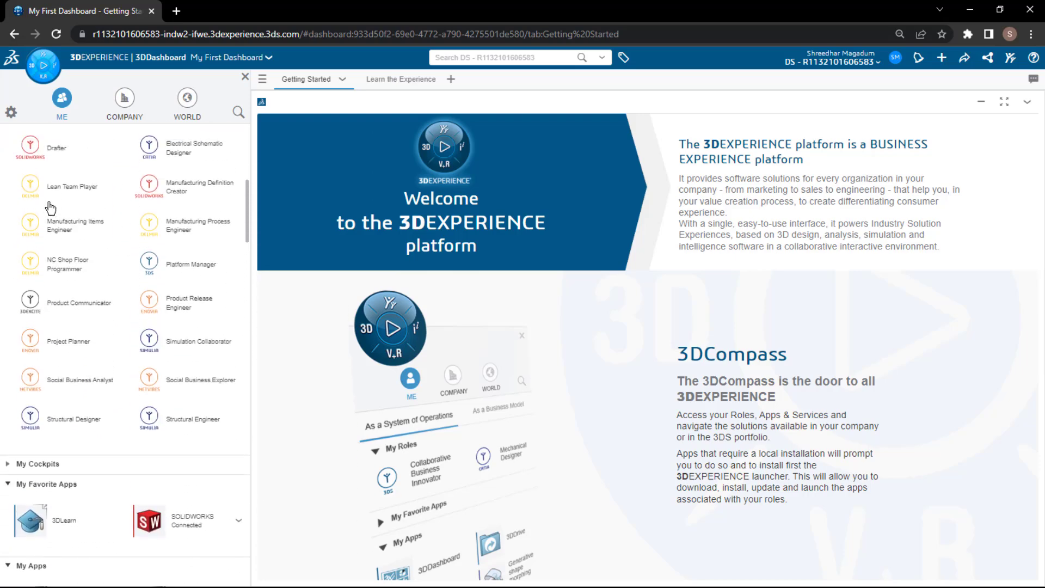
scroll(50, 208, up, 5)
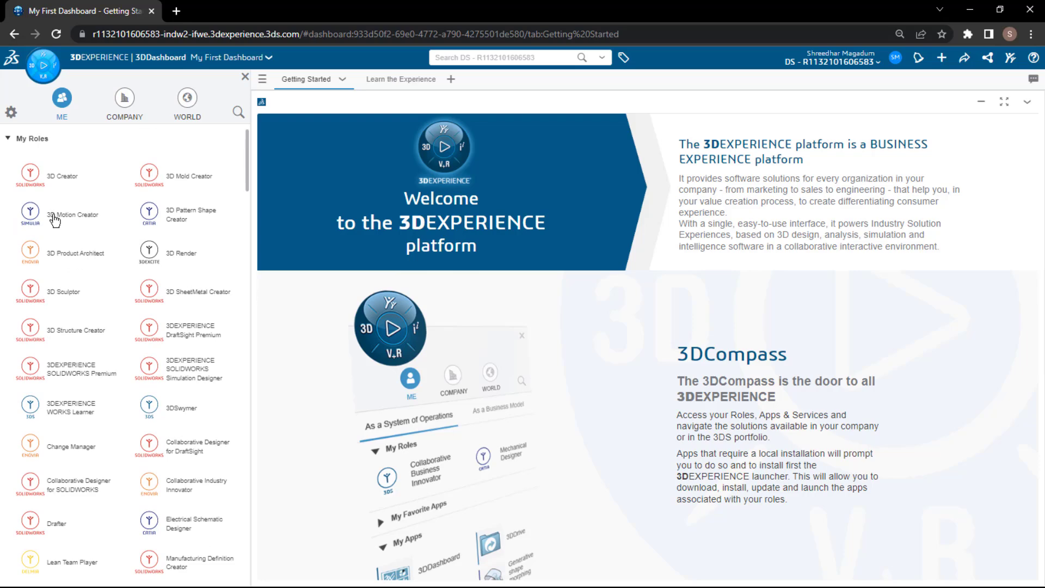
click(244, 82)
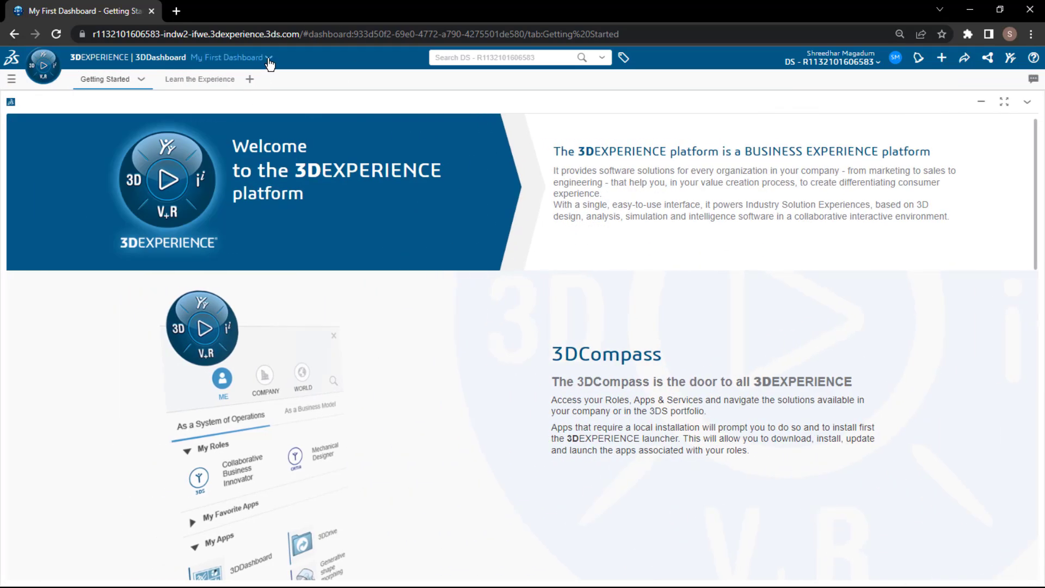
- Check the current dashboard's options, then start a new dashboard from the dashboards list
click(268, 59)
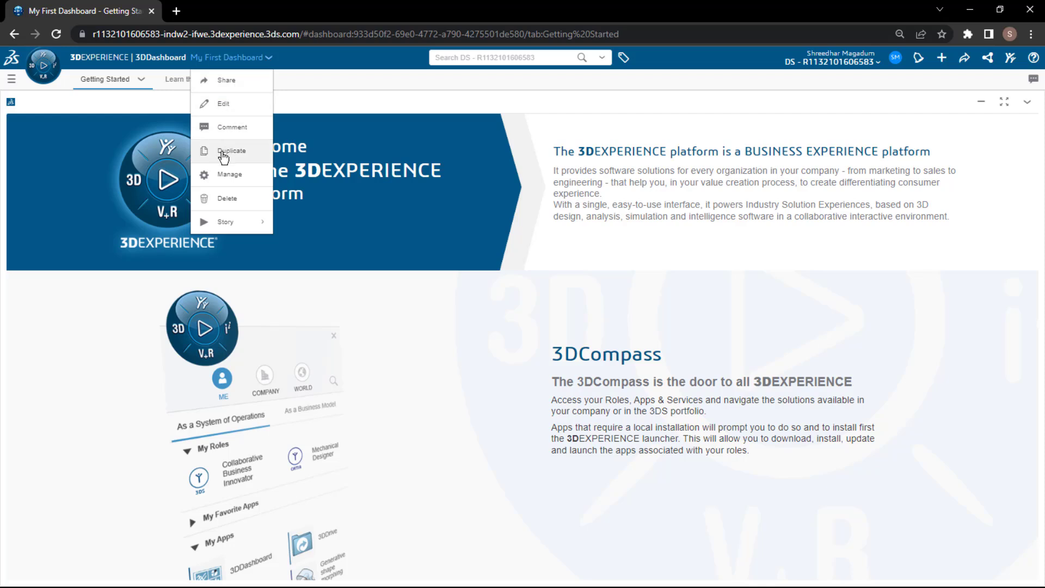
click(322, 59)
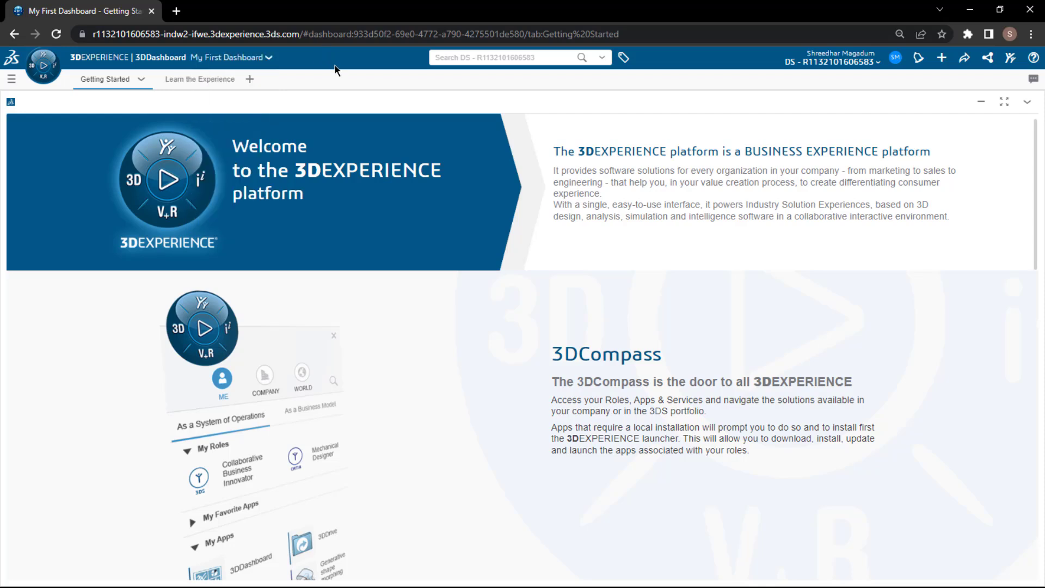
click(11, 79)
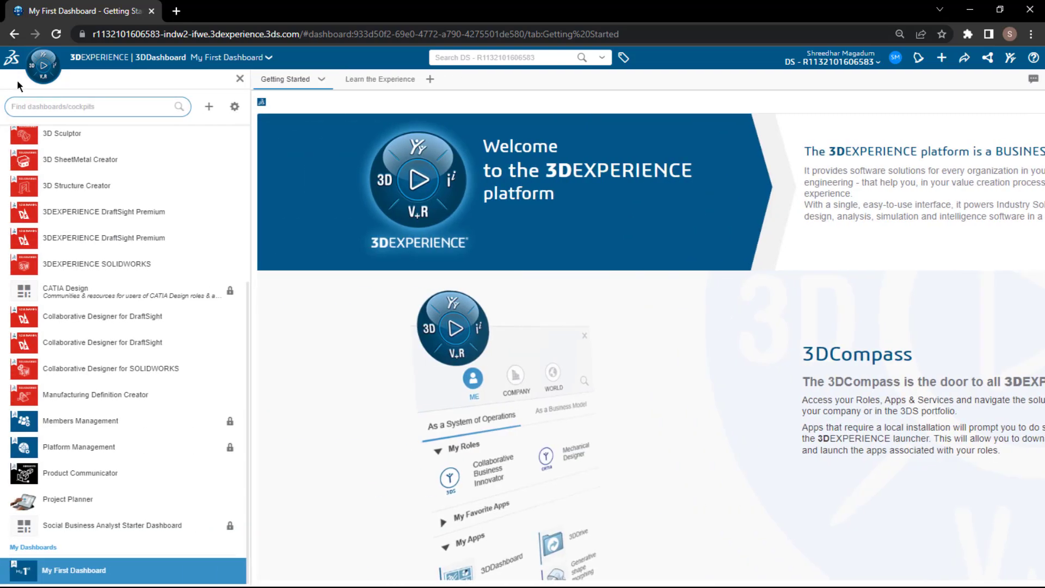
click(210, 108)
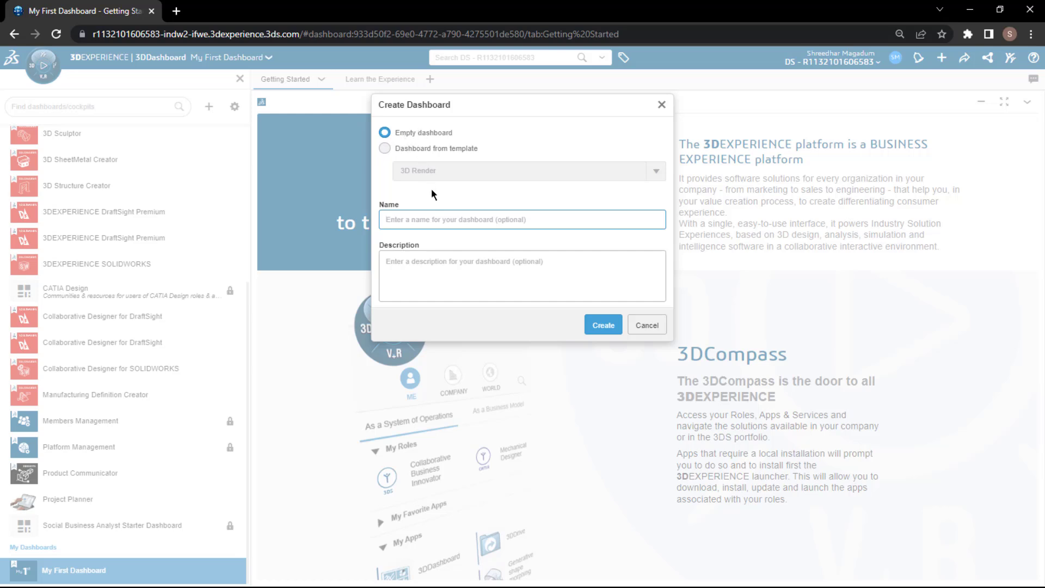
- Create an empty dashboard named 'Product Development - Project A'
text(Product Develop)
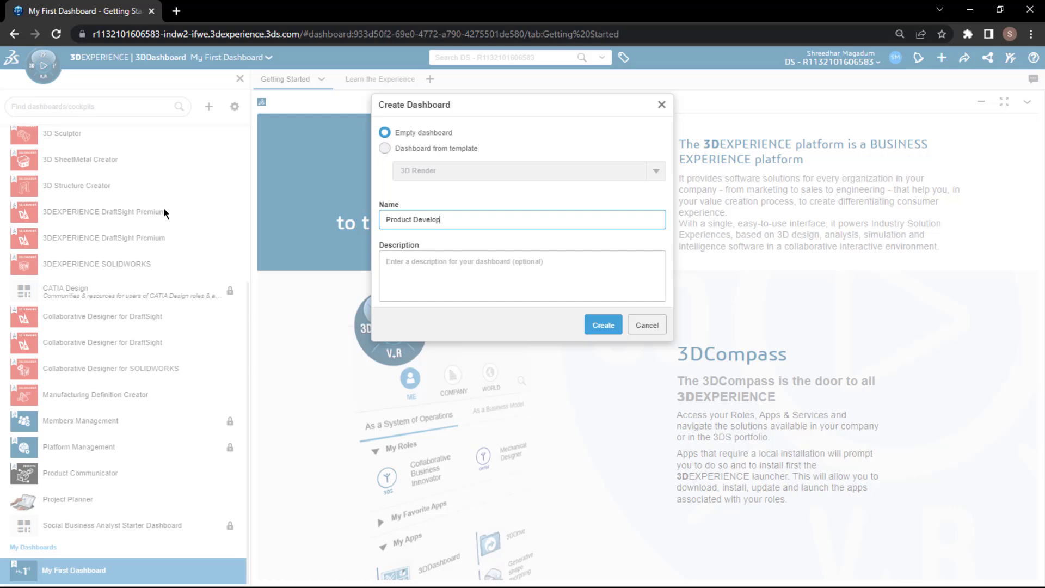
text(ment - Project A)
click(409, 260)
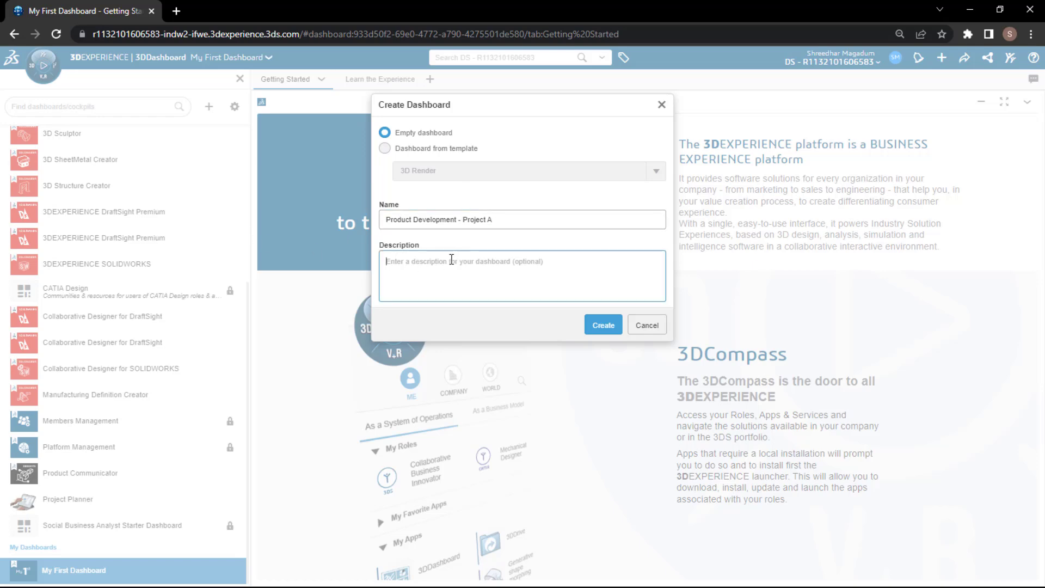
click(604, 328)
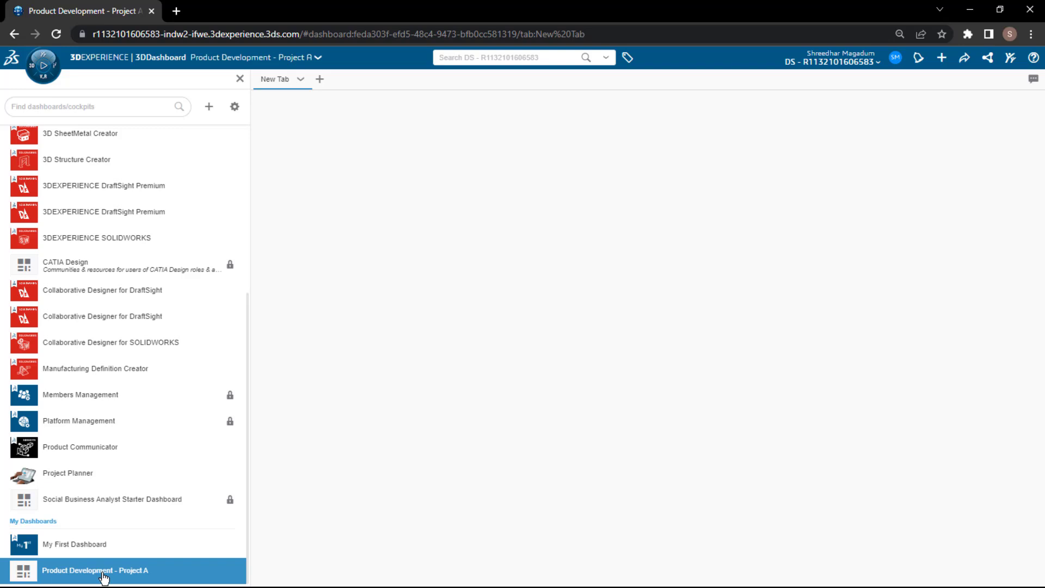
- Add two more tabs and rename the first tab to 'Community'
mouse_move(102, 575)
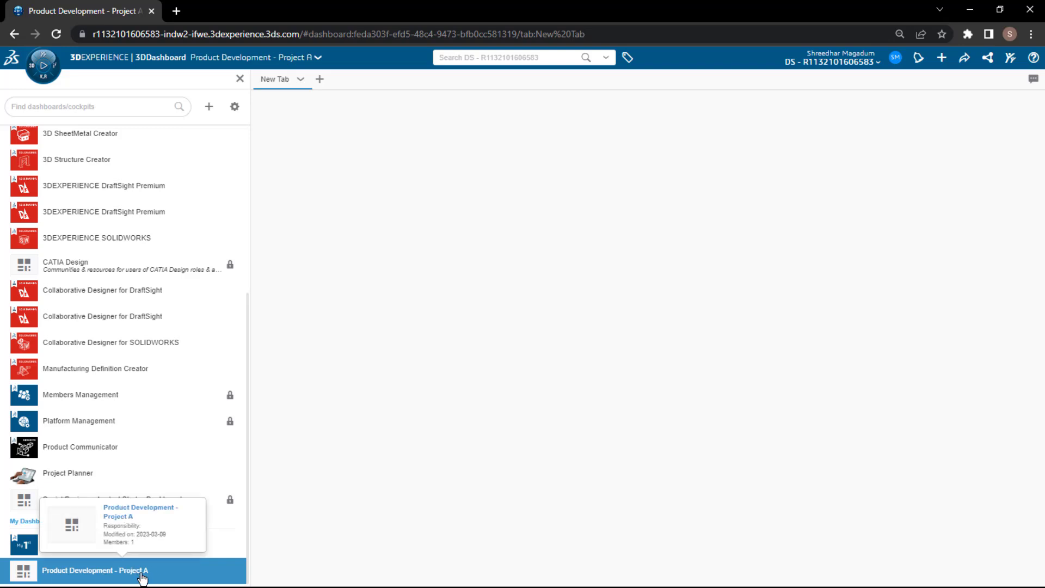
click(321, 80)
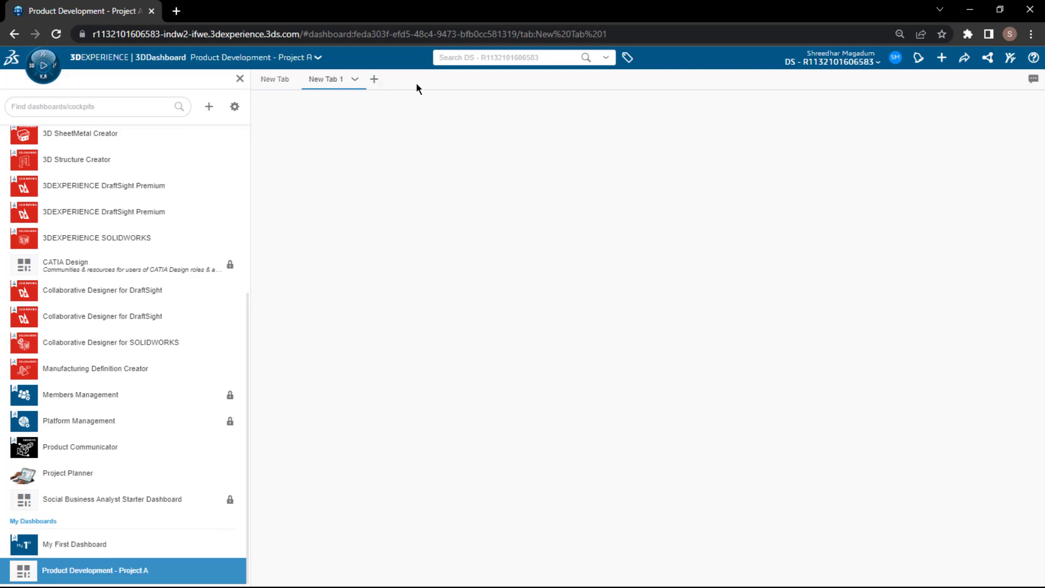
click(374, 79)
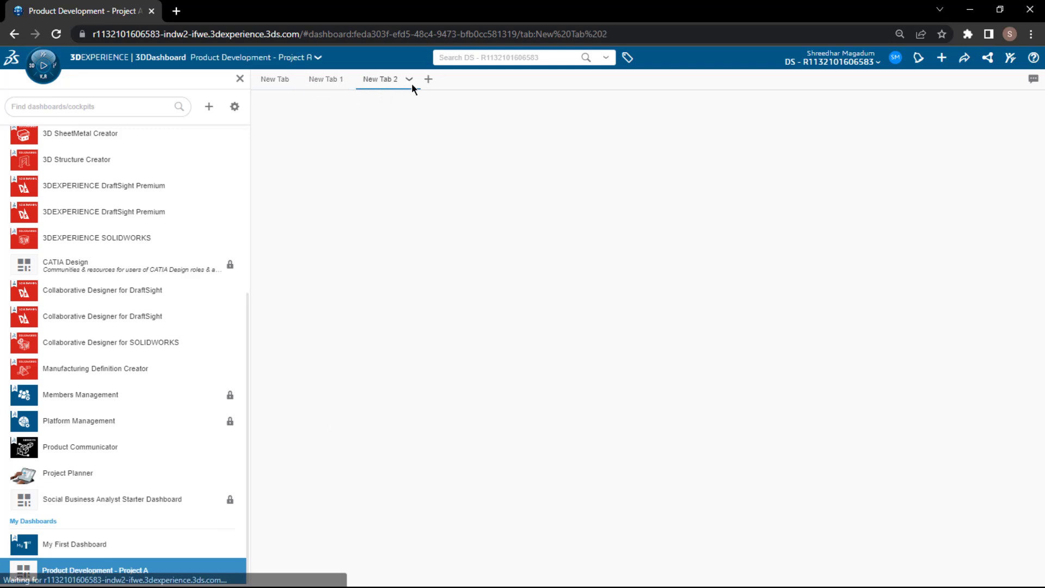
click(292, 81)
click(301, 80)
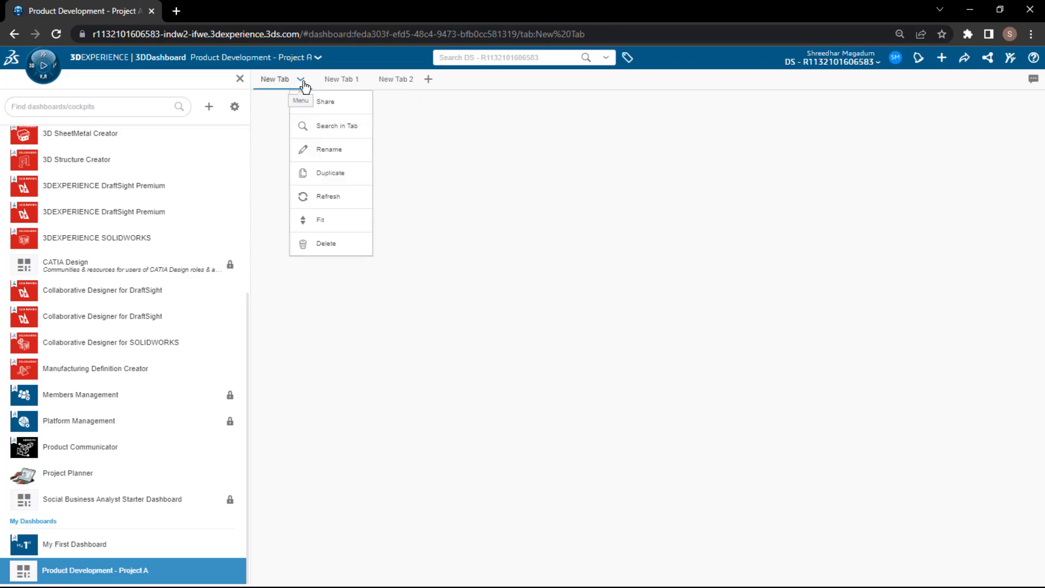
click(344, 157)
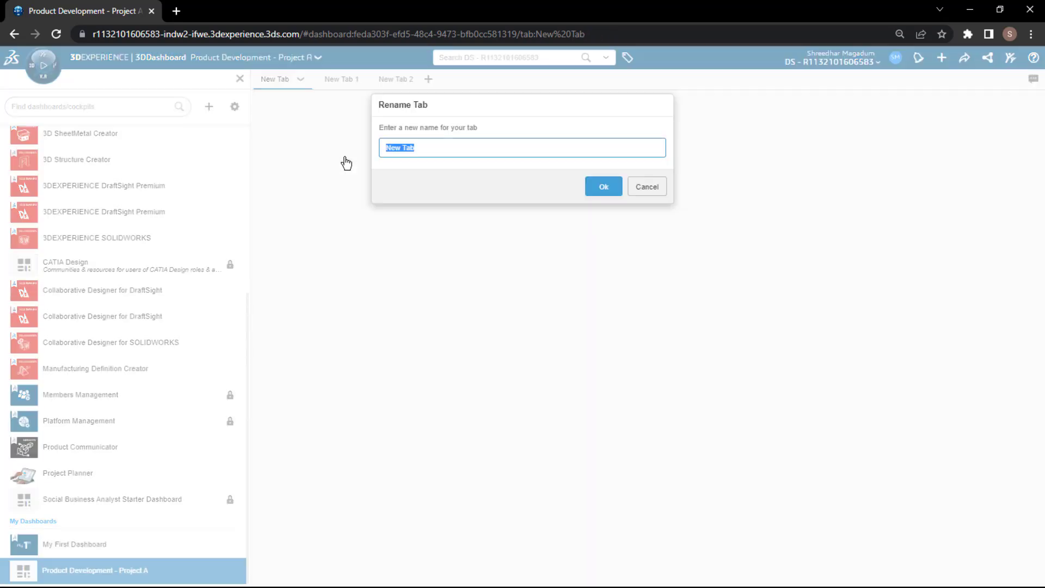
text(Community)
click(604, 186)
- Rename the second and third tabs to 'Design' and 'Manage'
click(368, 87)
click(365, 83)
click(390, 148)
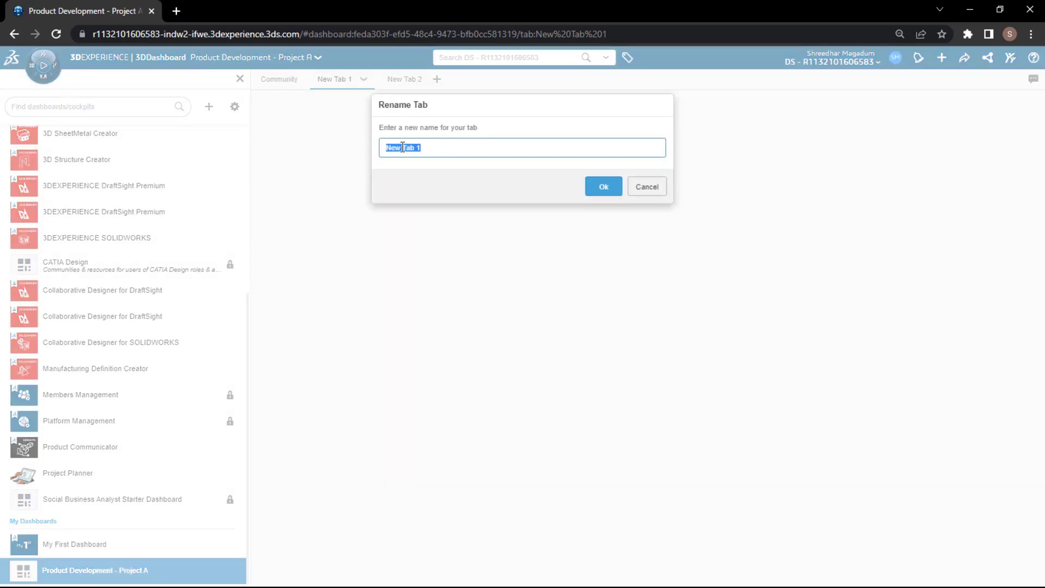
text(Design)
click(609, 191)
click(415, 82)
click(409, 80)
click(434, 150)
text(Manage)
click(602, 190)
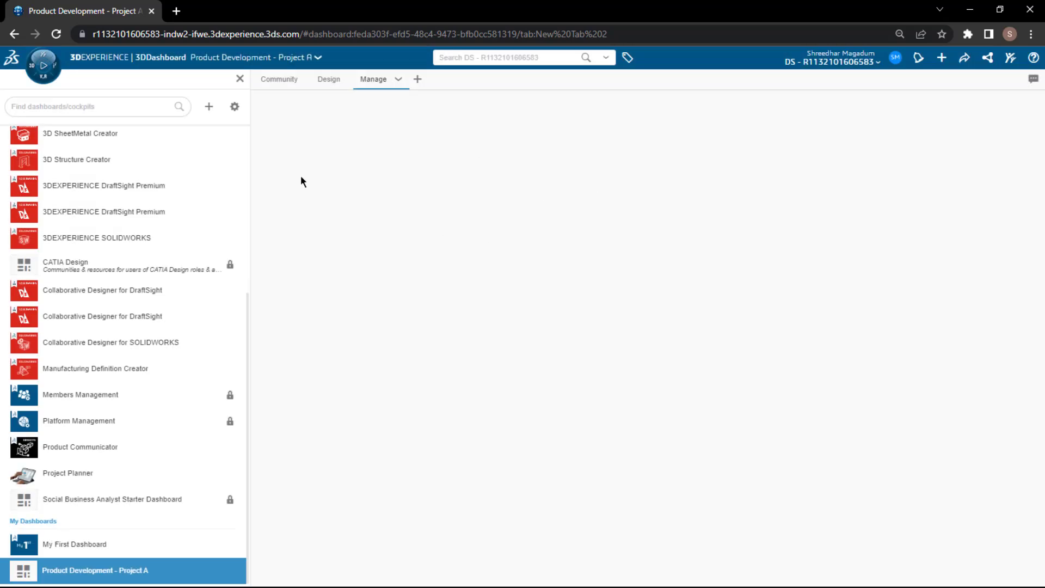
- On the Community tab, open the compass and scroll to My Apps showing 3DSwym
click(288, 81)
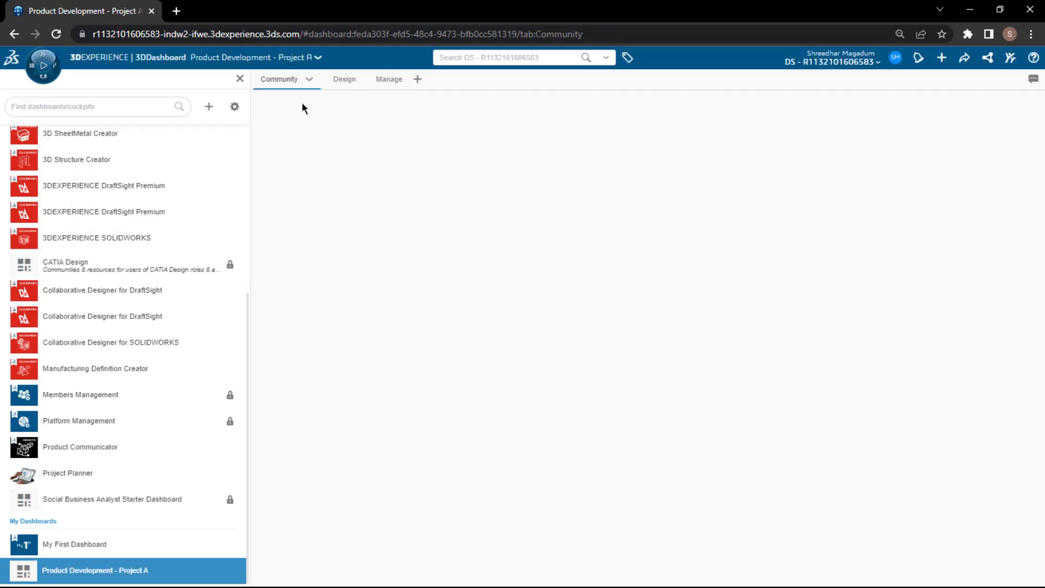
scroll(60, 152, up, 5)
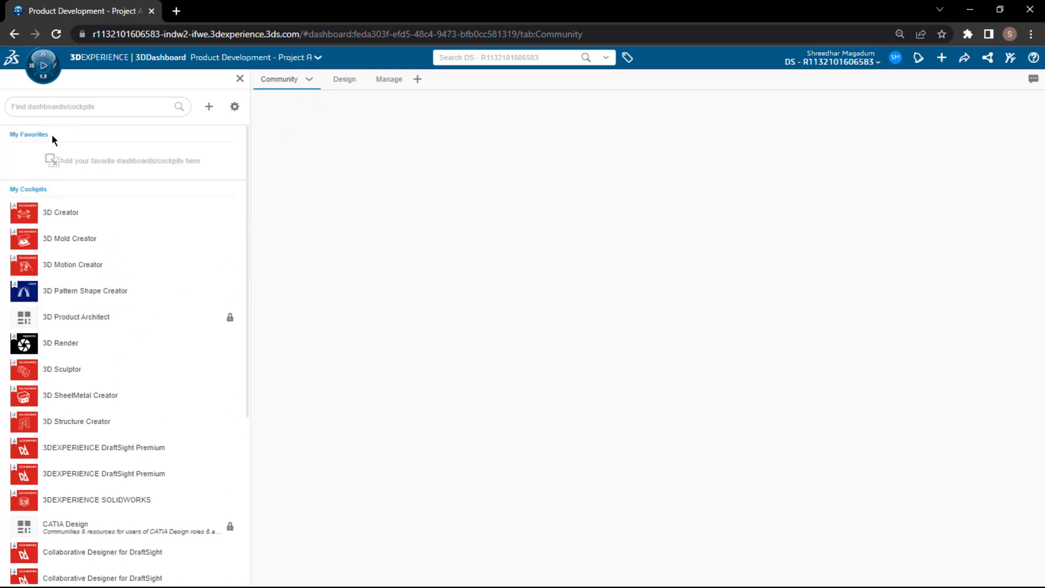
click(36, 80)
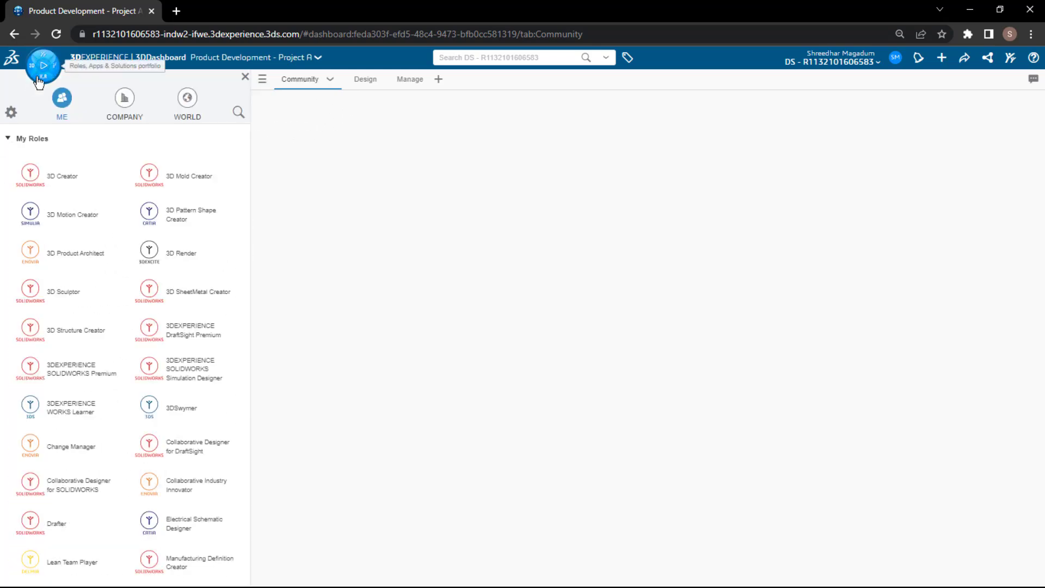
scroll(60, 188, down, 2)
scroll(60, 188, down, 6)
scroll(58, 187, up, 3)
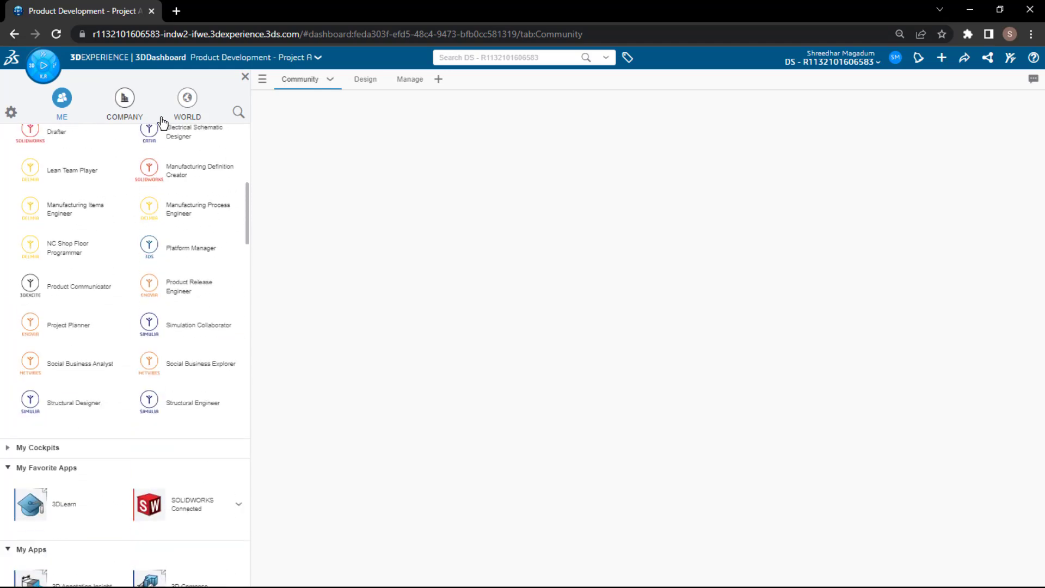
scroll(125, 239, down, 3)
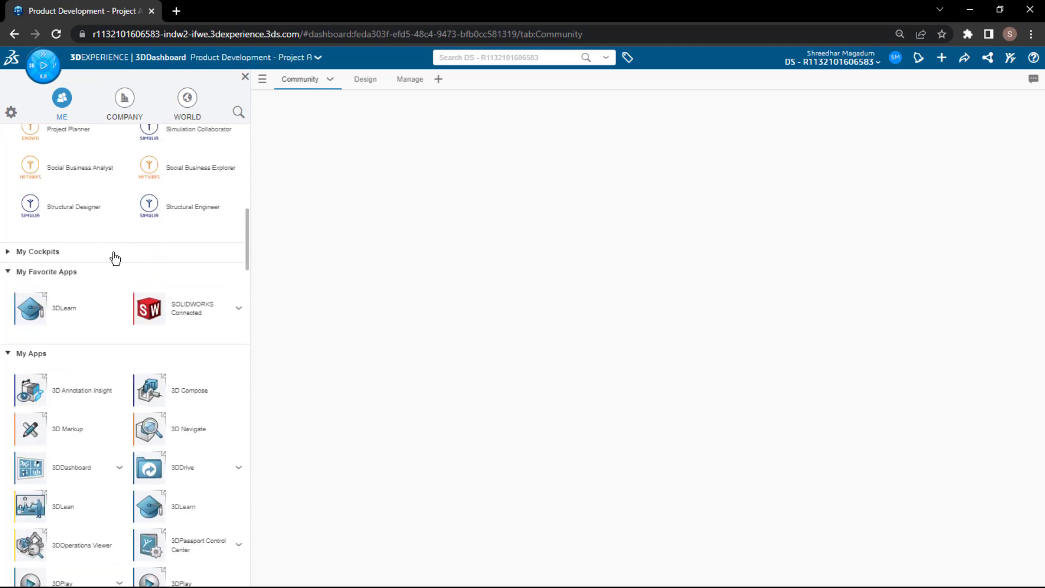
scroll(110, 321, down, 2)
scroll(104, 431, down, 3)
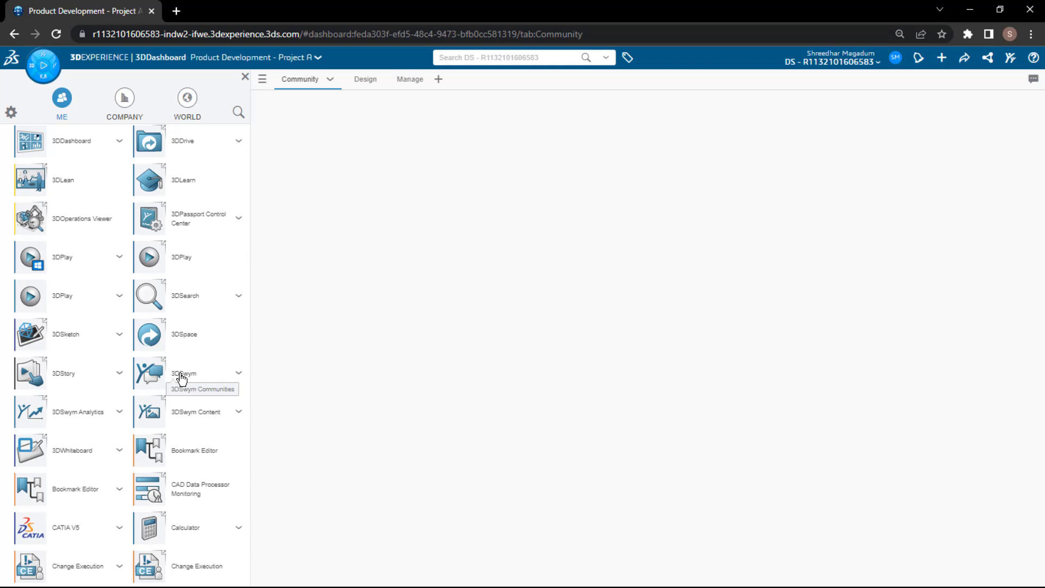
- Add 3DSwym and 3DPlay widgets to Community, then resize them to fill the tab side by side
drag(181, 377, 385, 235)
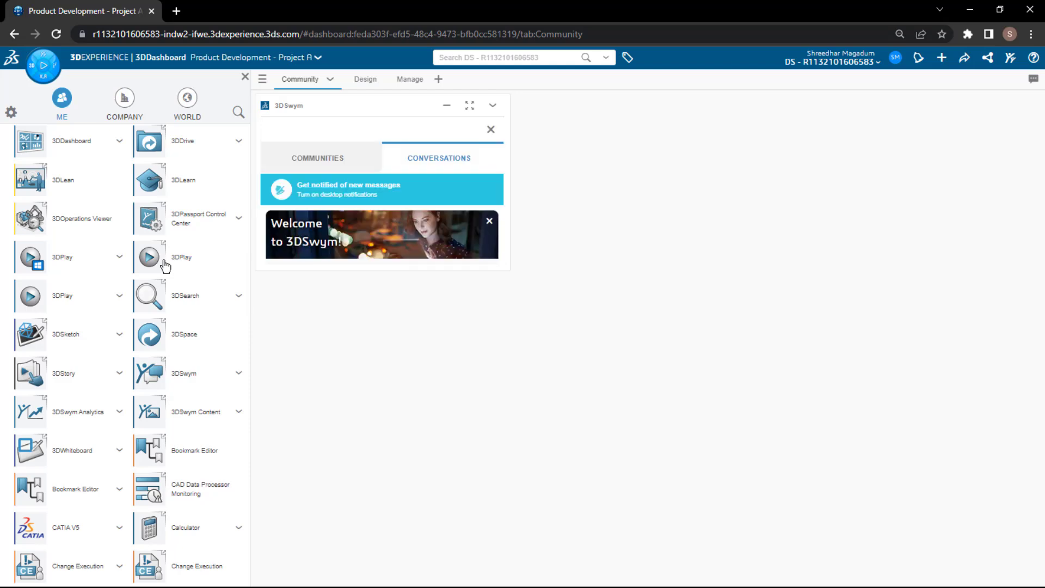
drag(165, 265, 691, 221)
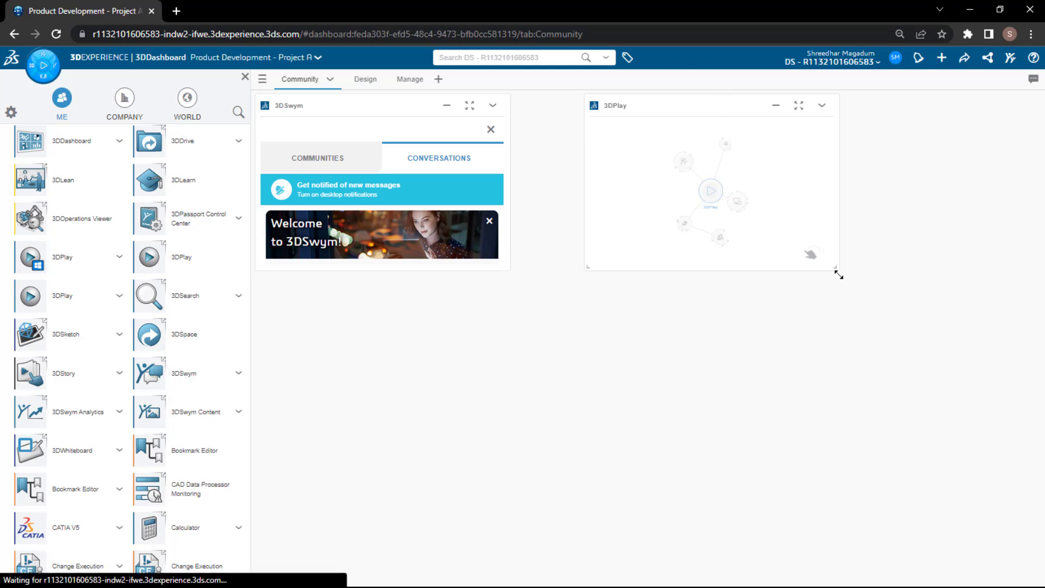
drag(837, 271, 893, 325)
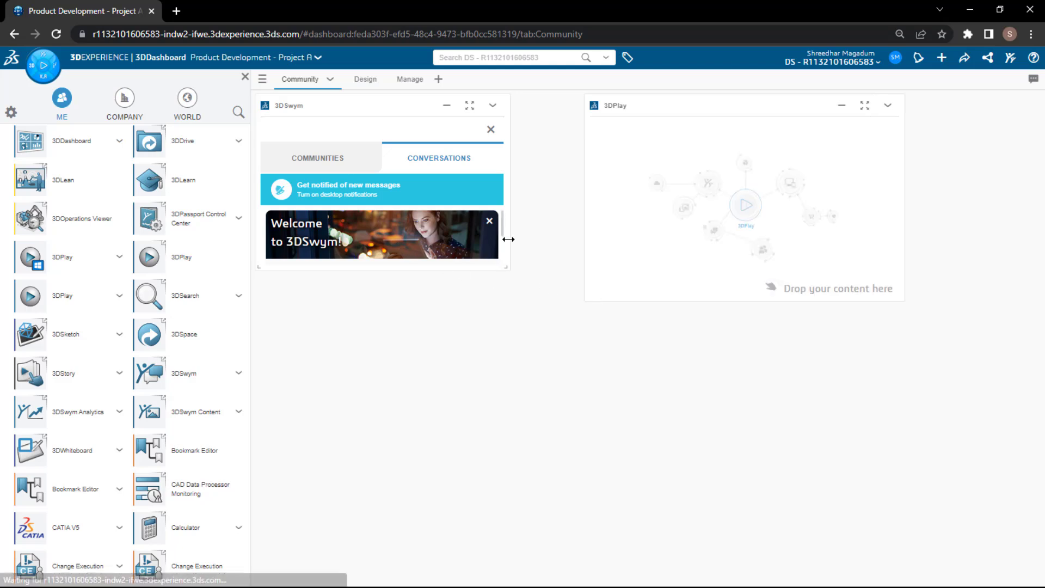
drag(508, 220, 625, 194)
drag(670, 103, 800, 109)
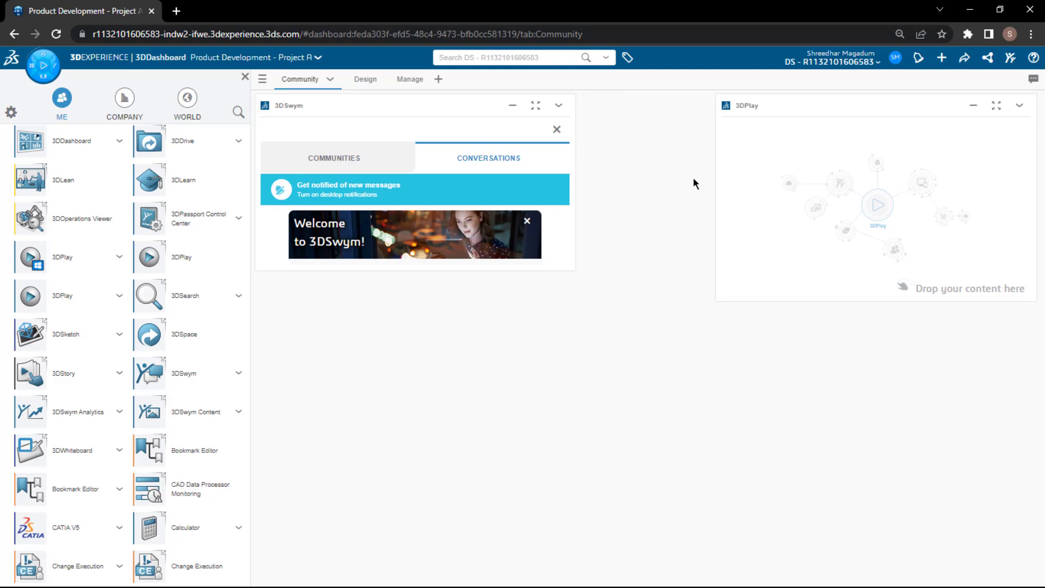
drag(716, 184, 653, 196)
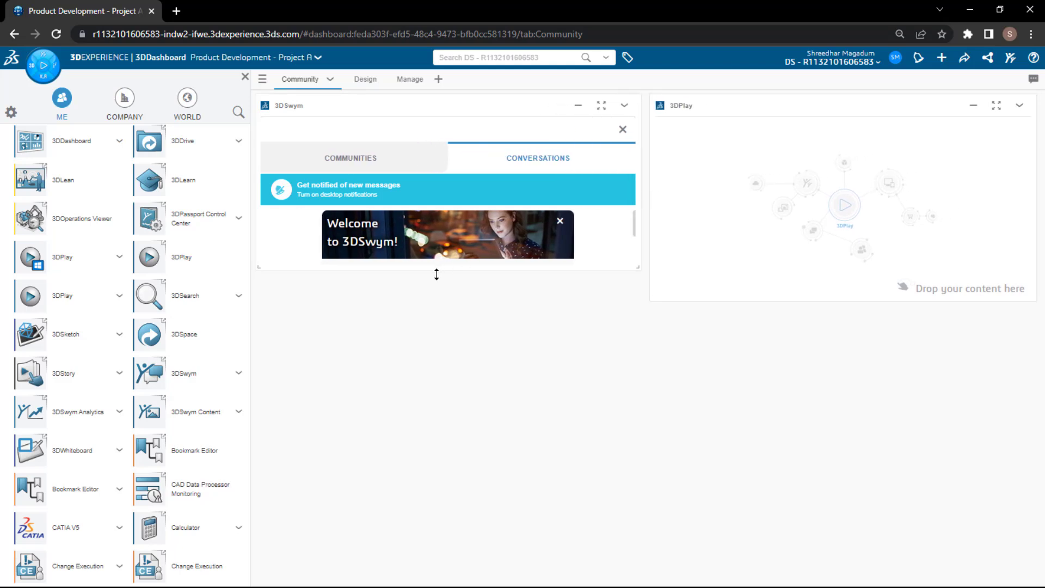
drag(768, 300, 804, 564)
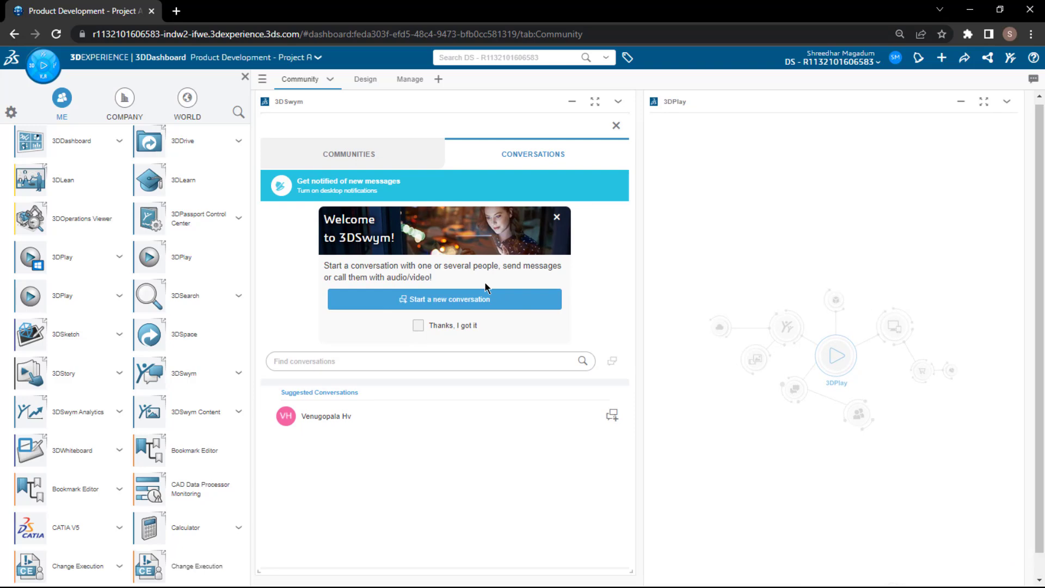
- On the Design tab, add the xDesign widget from the 3D Creator role
click(364, 81)
scroll(107, 245, up, 15)
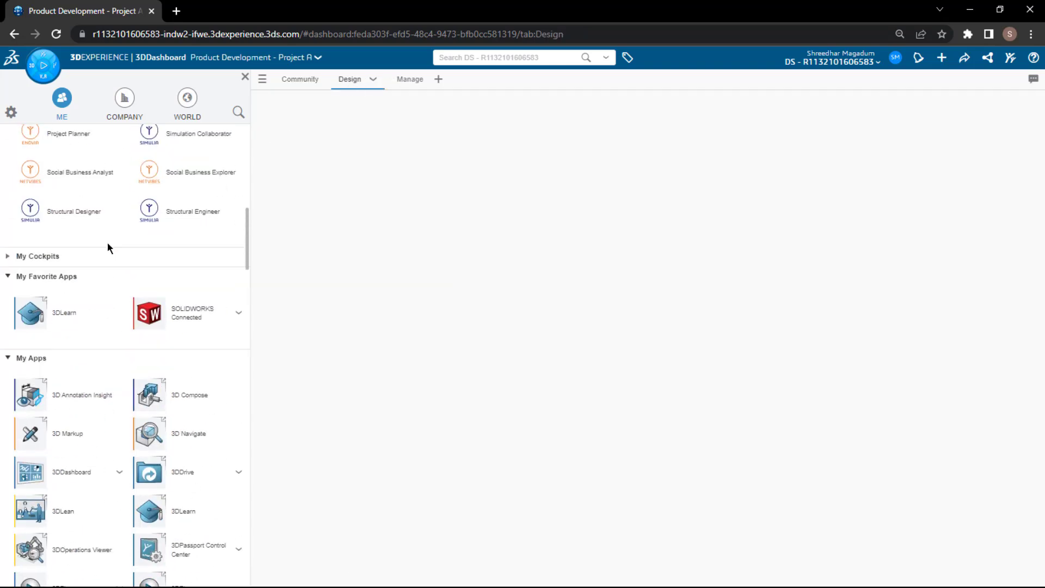
click(63, 177)
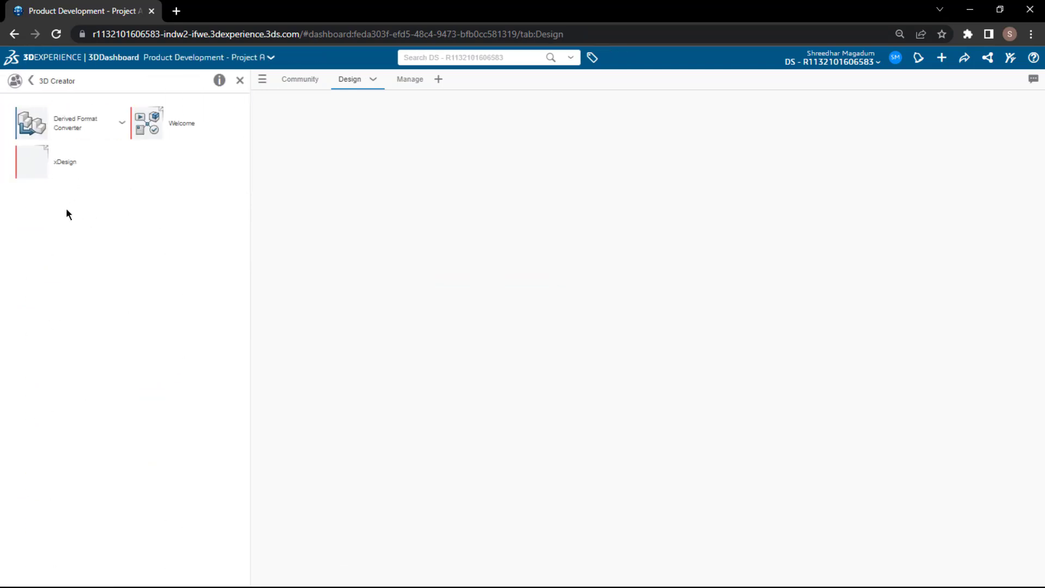
drag(69, 169, 370, 179)
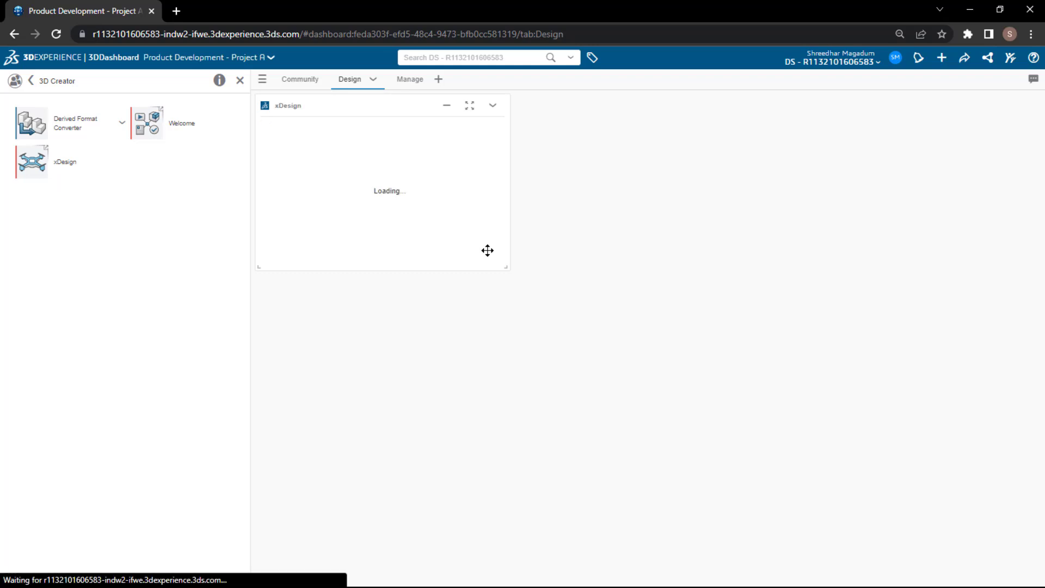
- Search apps for 'tas' and add the Collaborative Tasks widget beside xDesign
click(36, 81)
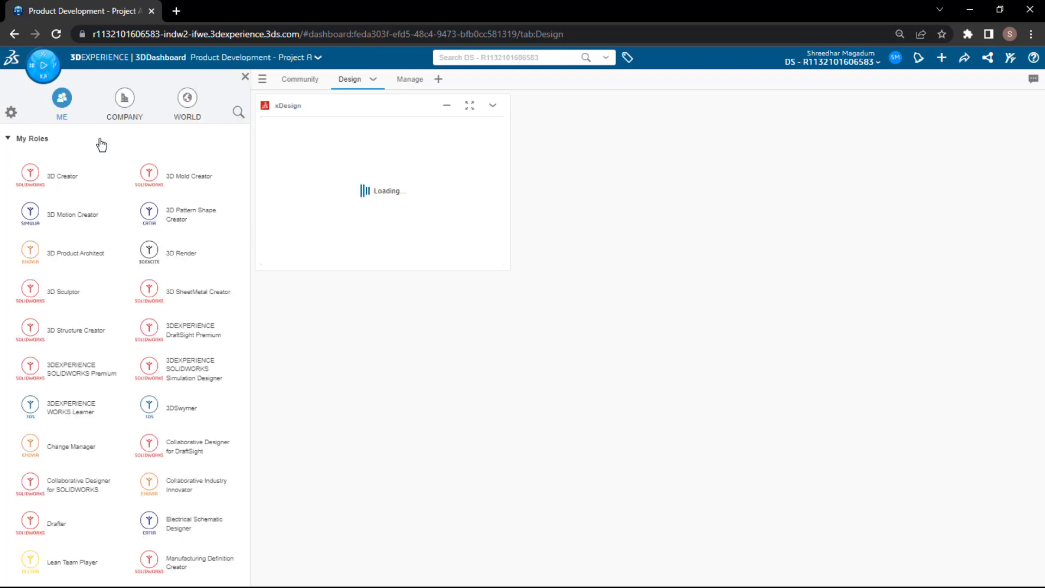
click(239, 113)
text(tas)
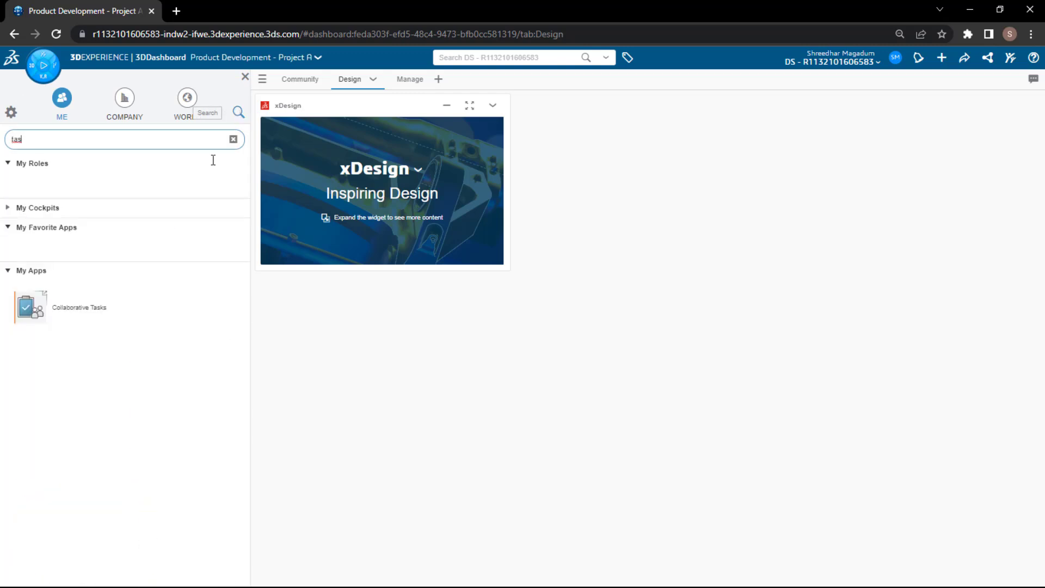
drag(77, 307, 974, 172)
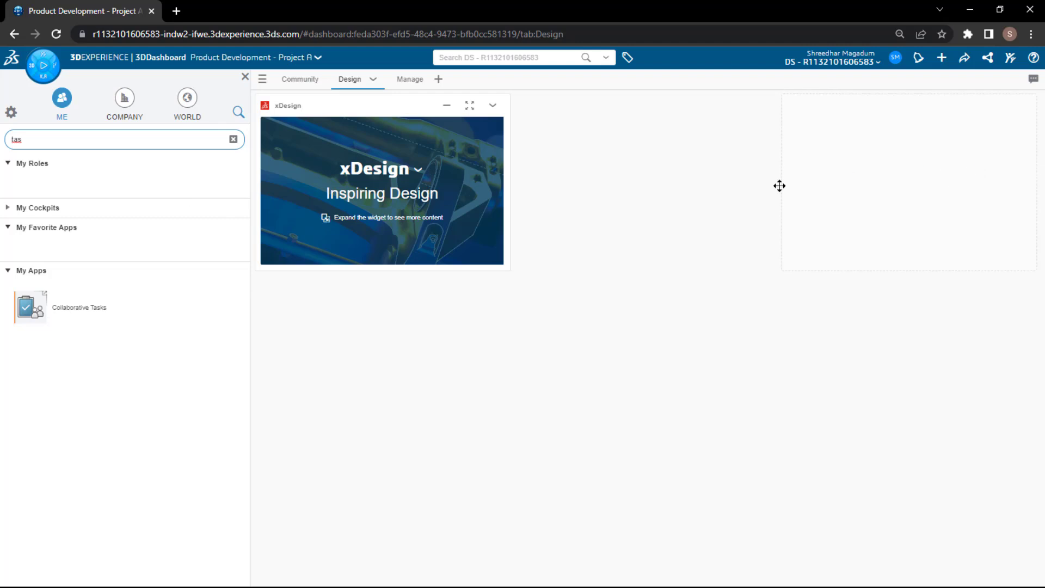
right_click(598, 164)
key(Escape)
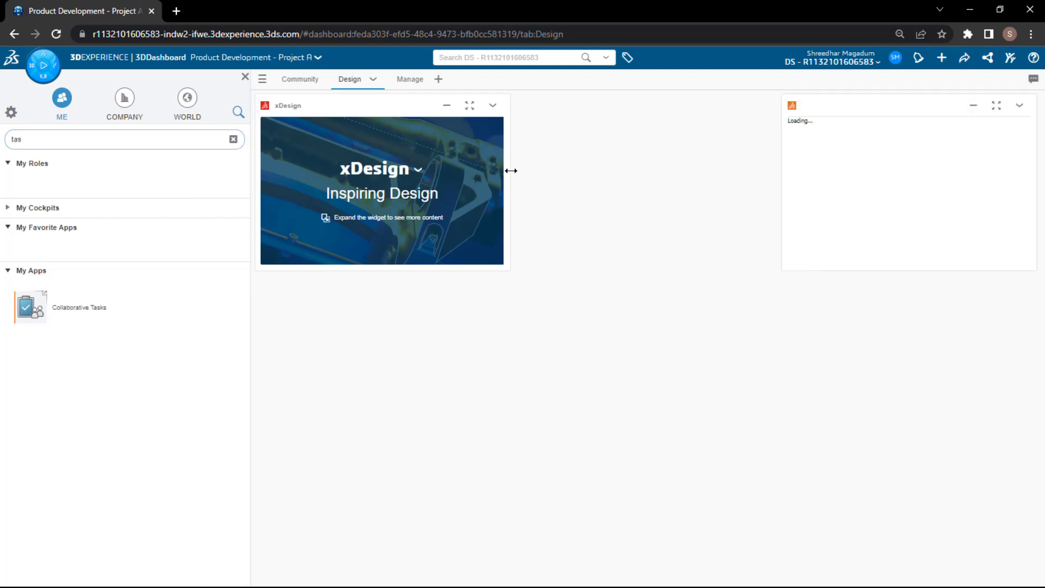
- Maximize and restore xDesign, then resize both widgets to full height side by side
click(494, 107)
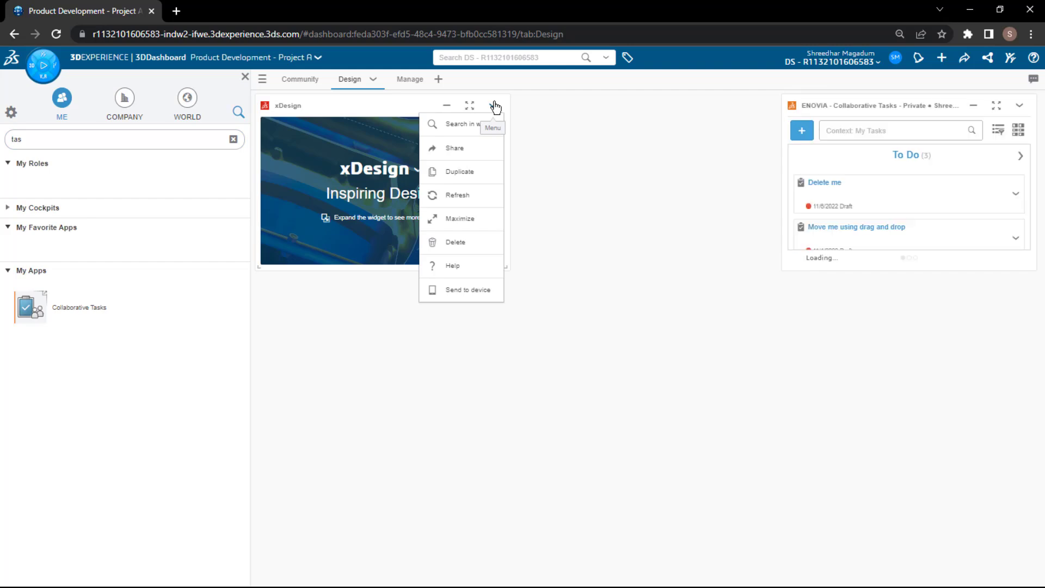
click(467, 228)
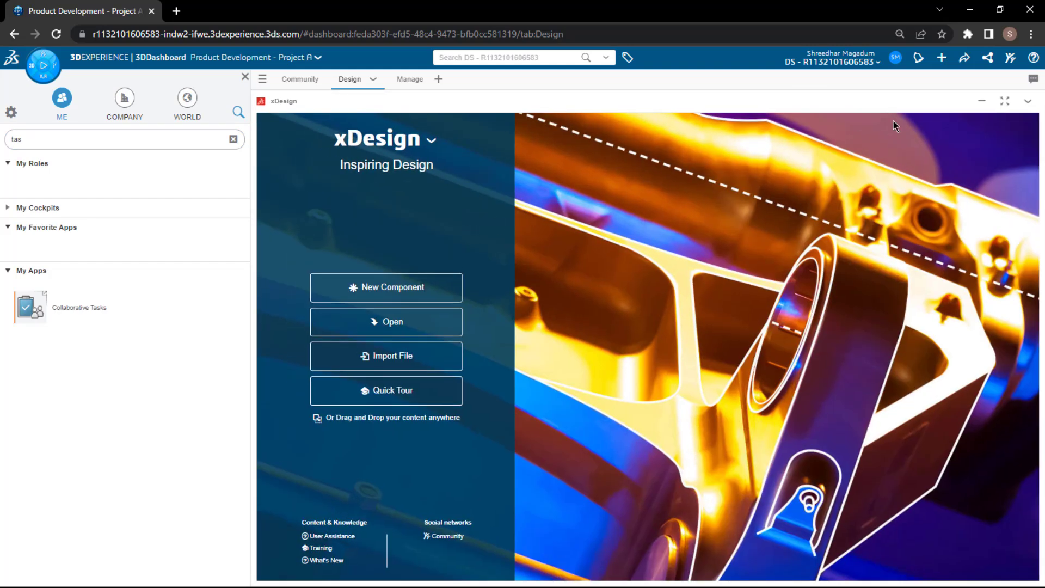
click(1028, 101)
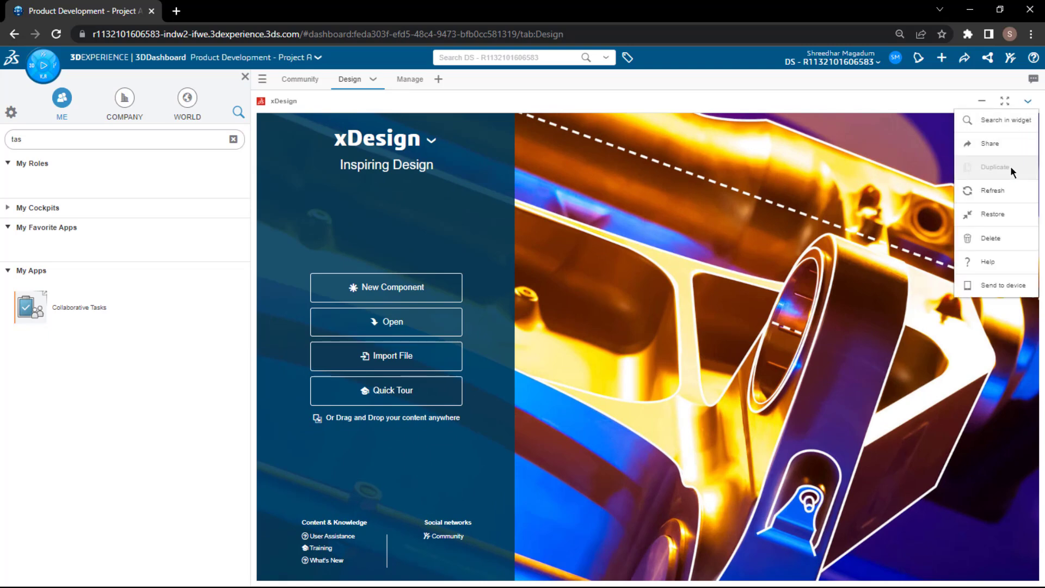
click(992, 214)
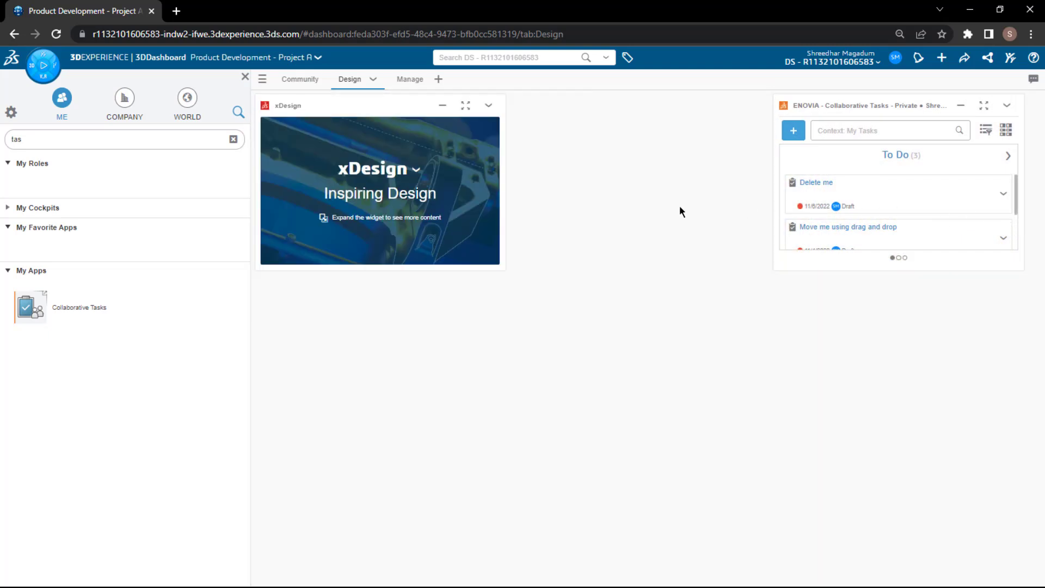
drag(780, 269, 646, 580)
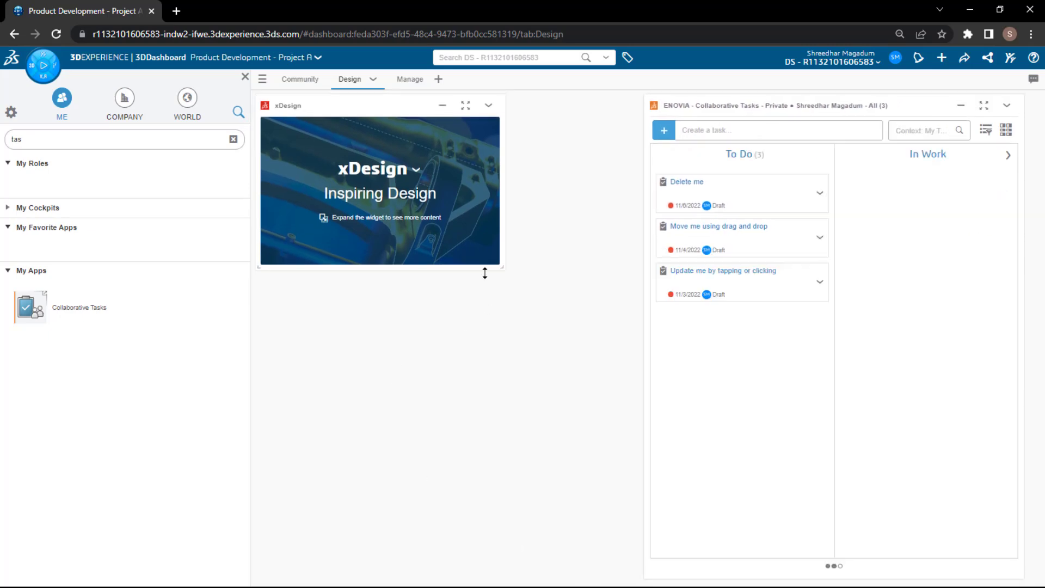
drag(505, 272, 639, 565)
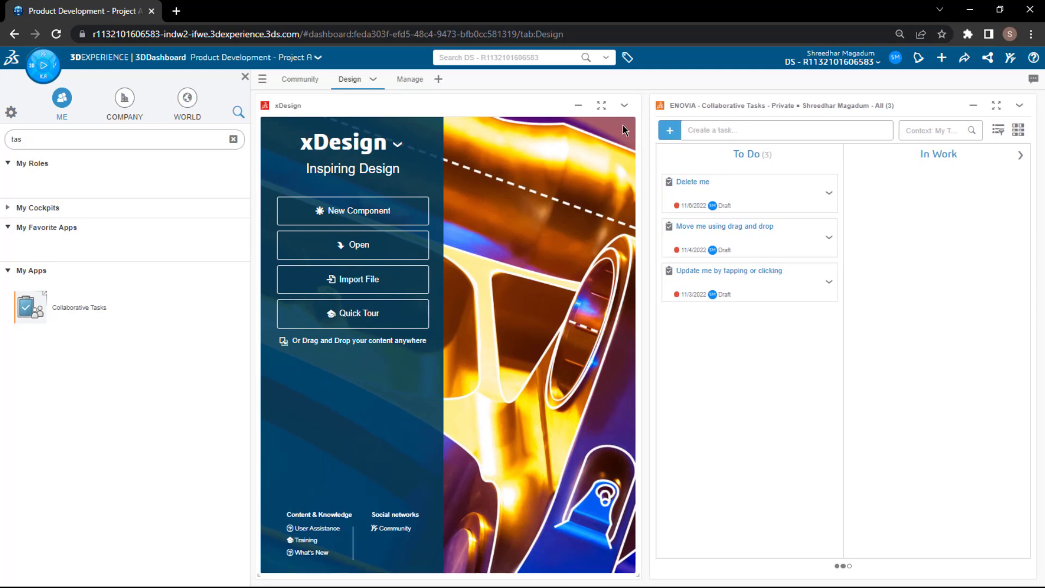
drag(640, 270, 706, 281)
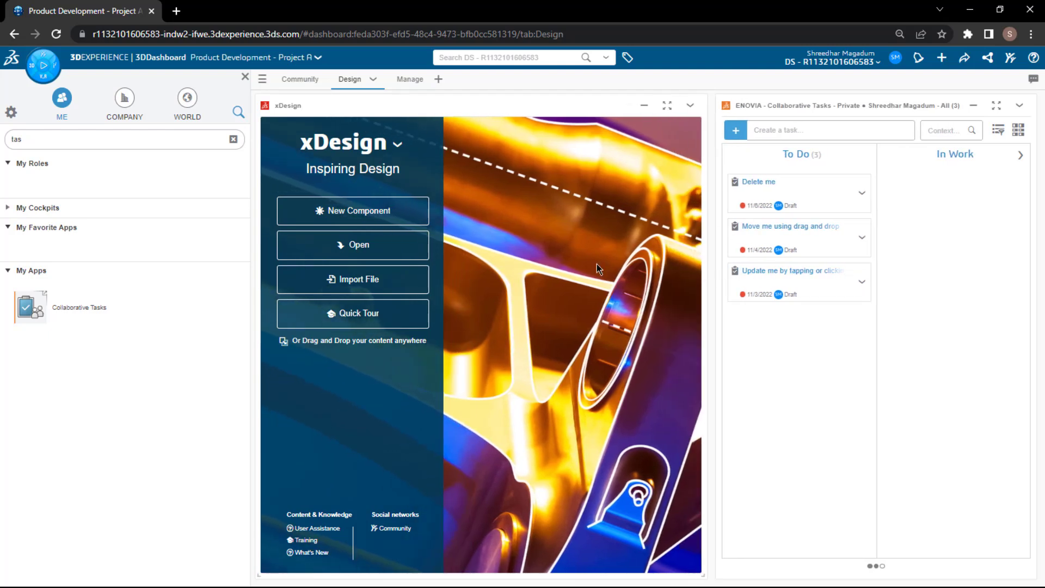
- On the Manage tab, search apps for 'sp' and add the 3DSpace widget
click(408, 81)
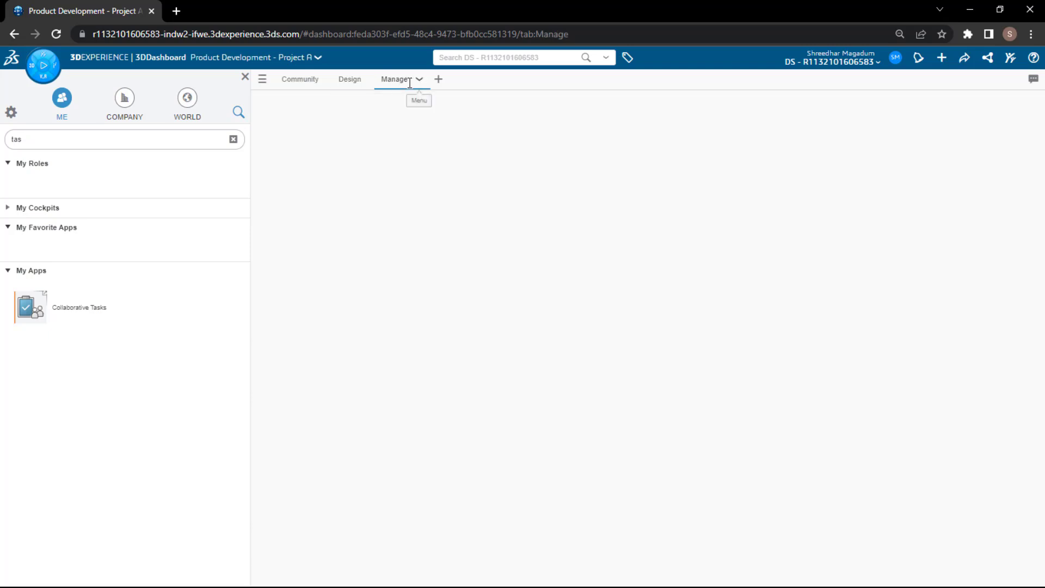
click(58, 138)
key(ctrl+a)
text(sp)
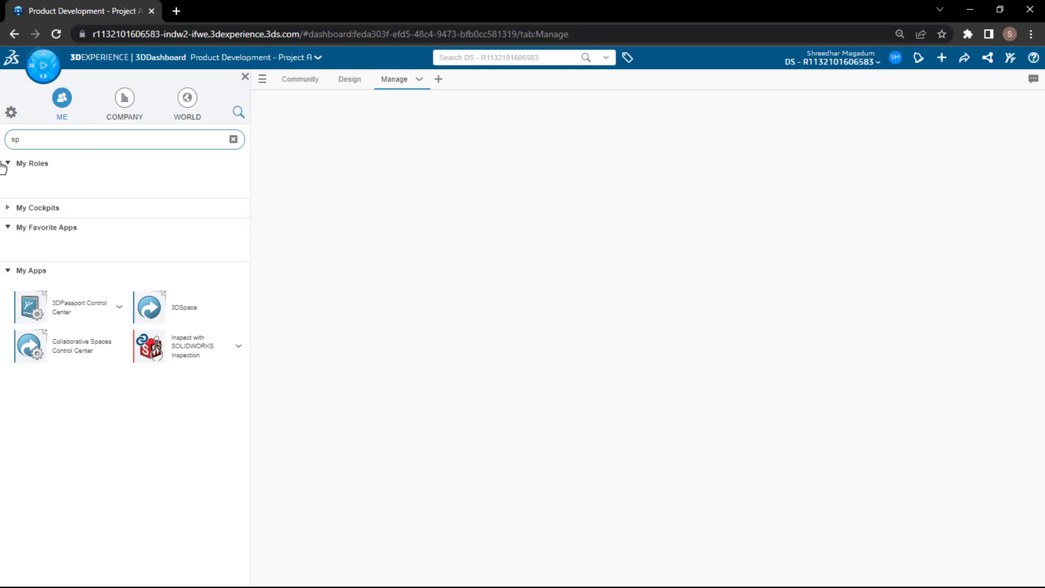
drag(163, 310, 359, 251)
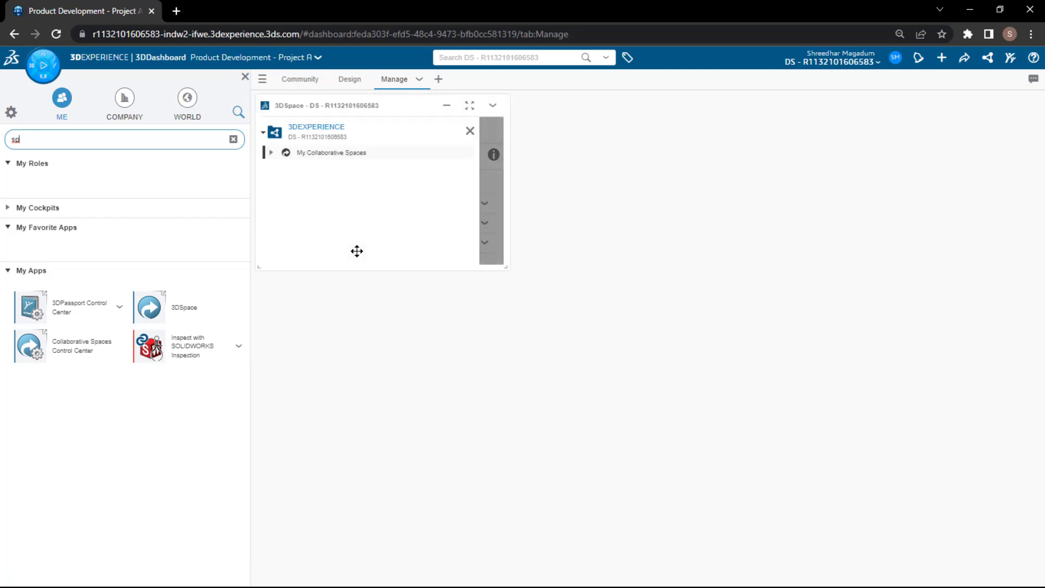
- Search apps for 'cy' and add the Collaborative Lifecycle widget
drag(67, 138, 3, 167)
key(BackSpace)
text(cy)
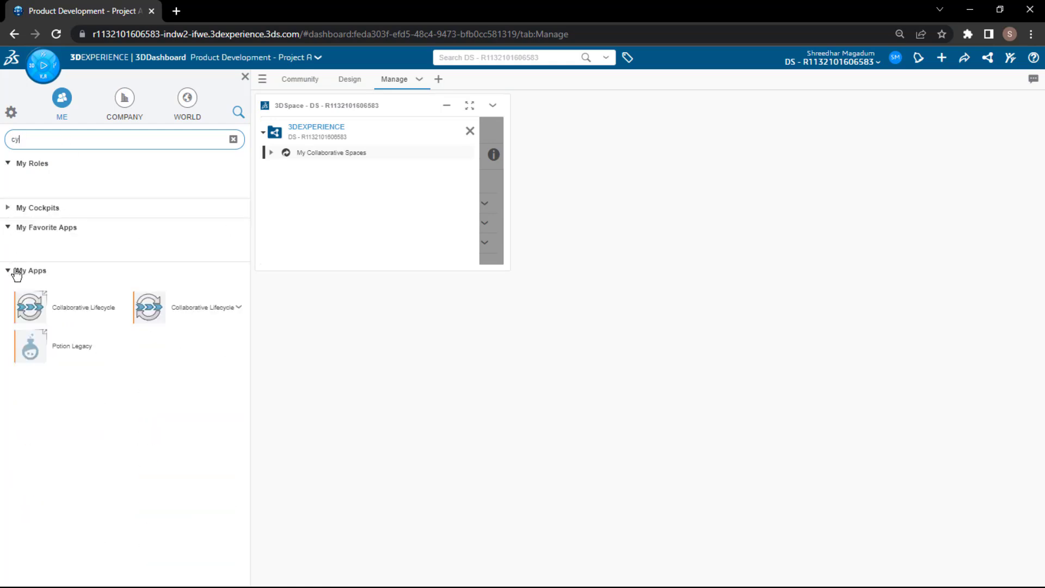
drag(74, 312, 962, 184)
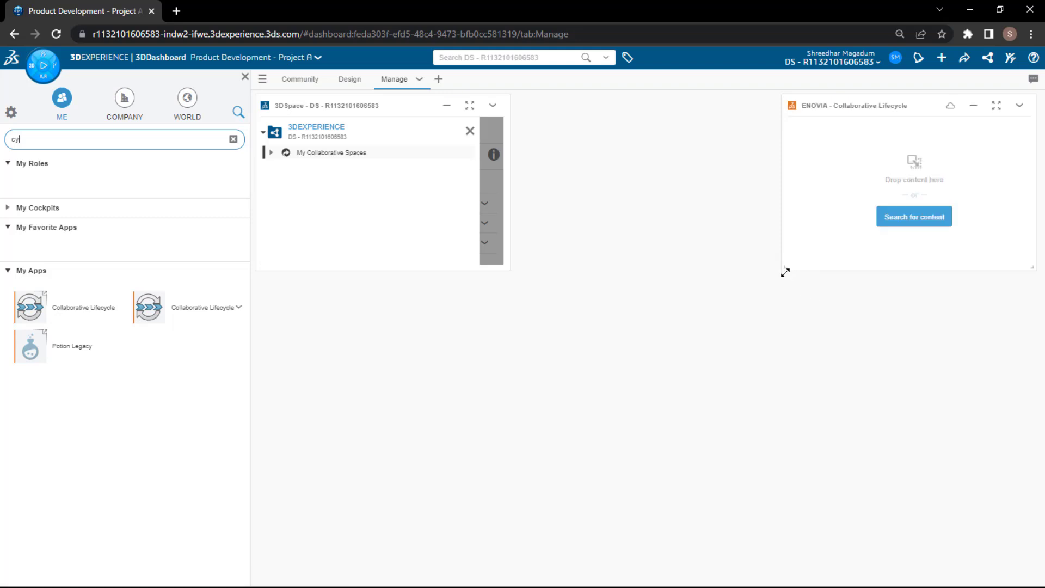
- Enlarge 3DSpace and Collaborative Lifecycle to reveal the collaborative spaces list
drag(786, 272, 726, 499)
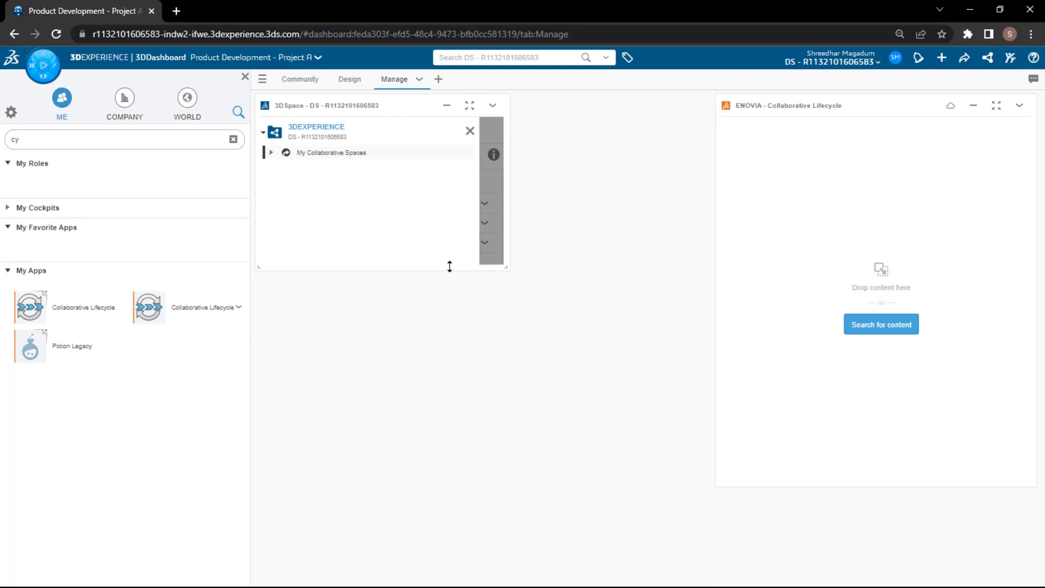
drag(506, 267, 593, 551)
drag(715, 488, 657, 575)
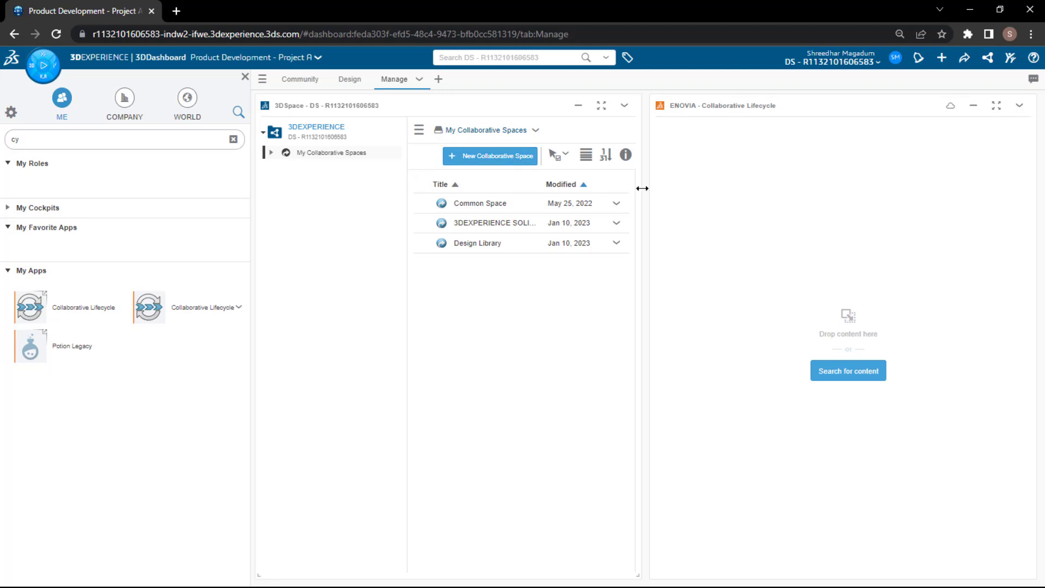
drag(643, 187, 727, 189)
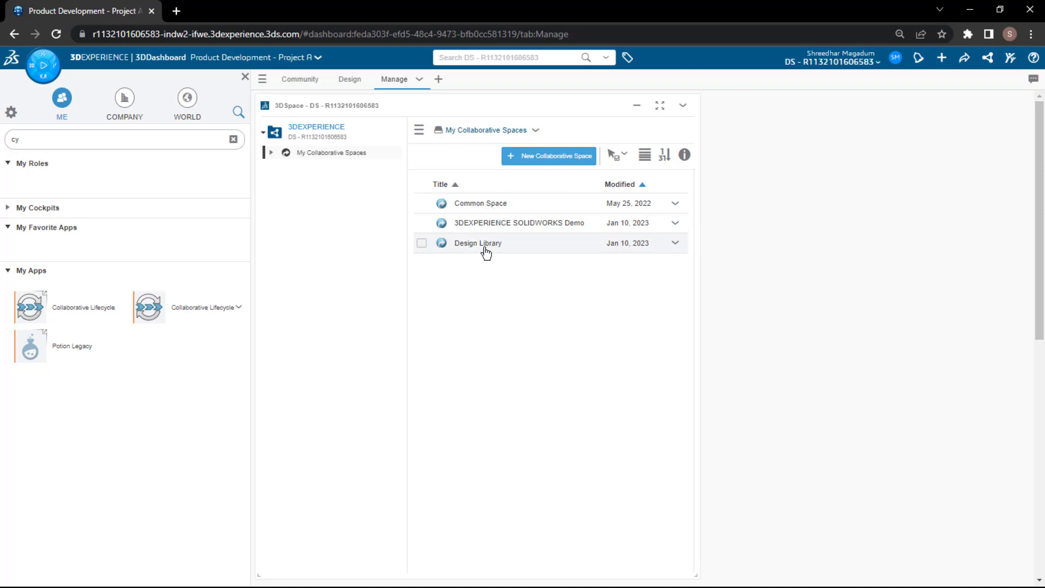
- Create collaborative space 'Project A' with Public visibility and Design family
click(525, 158)
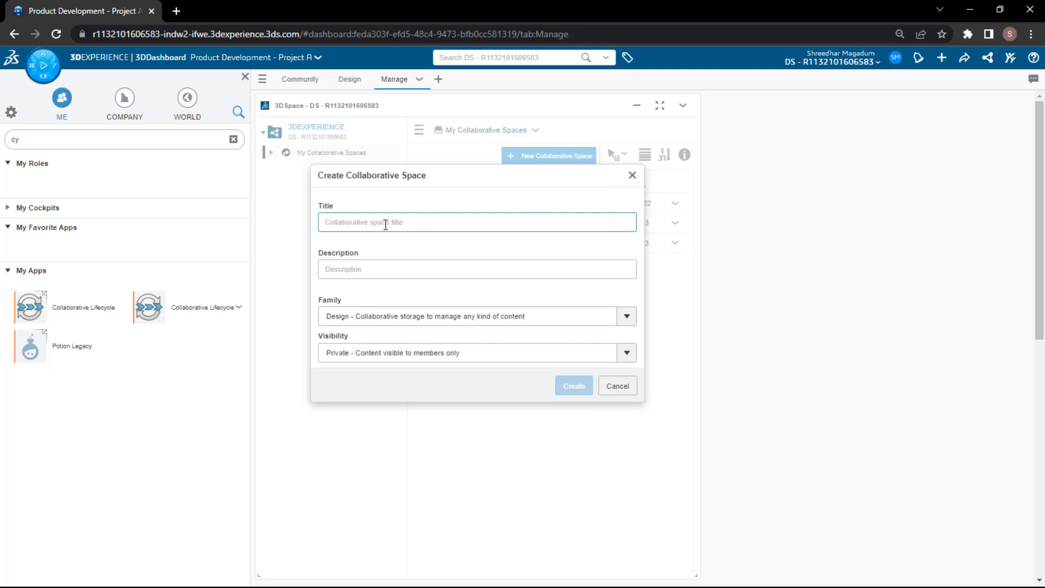
text(P)
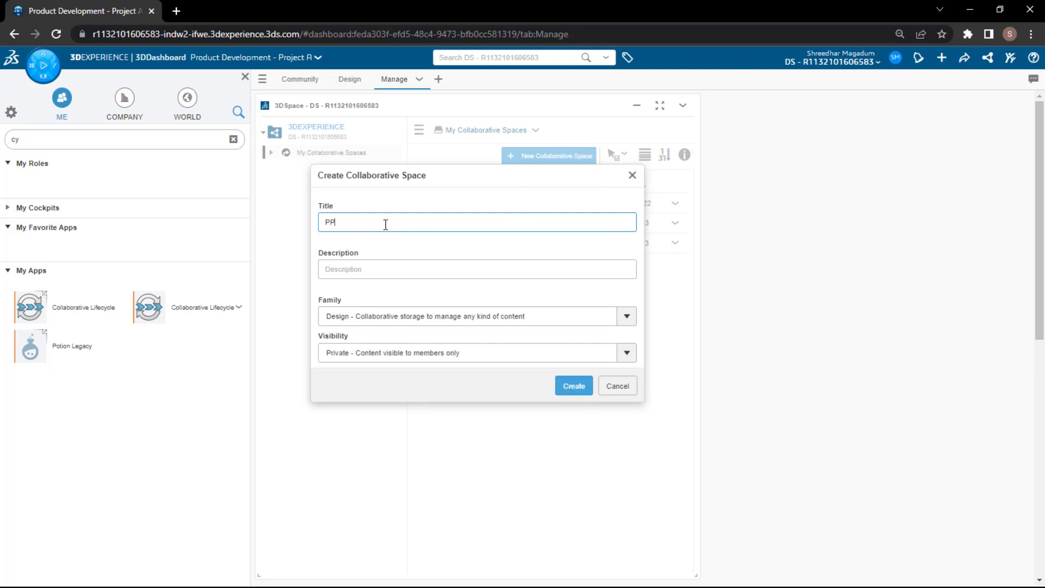
text(roject)
key(BackSpace)
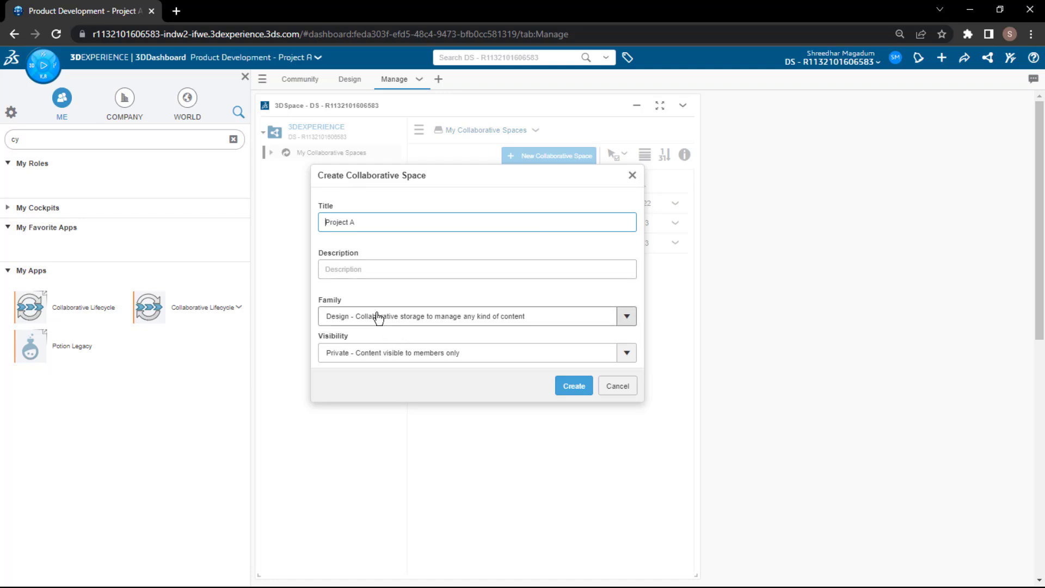
click(626, 359)
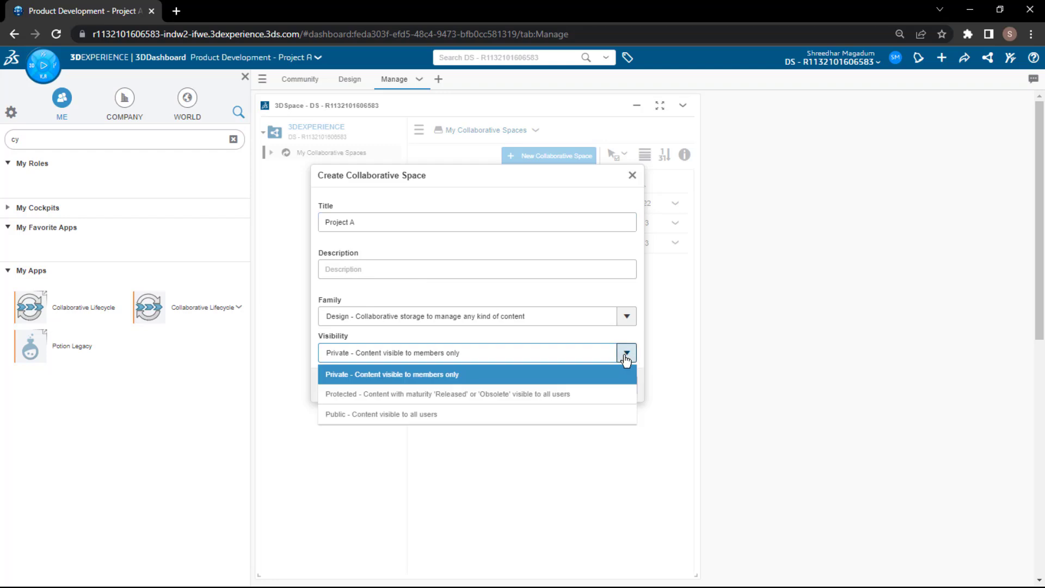
click(406, 418)
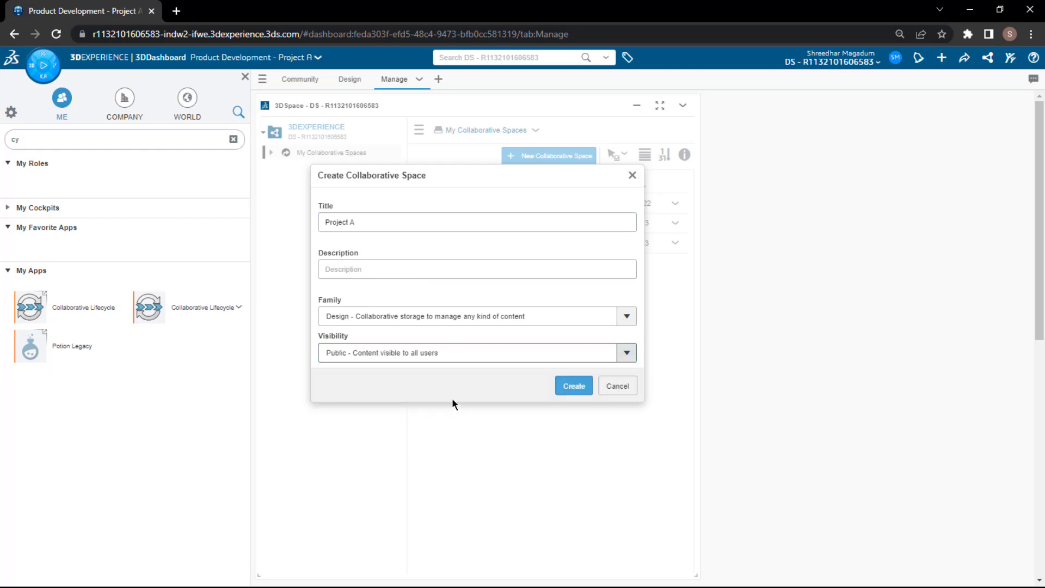
click(573, 322)
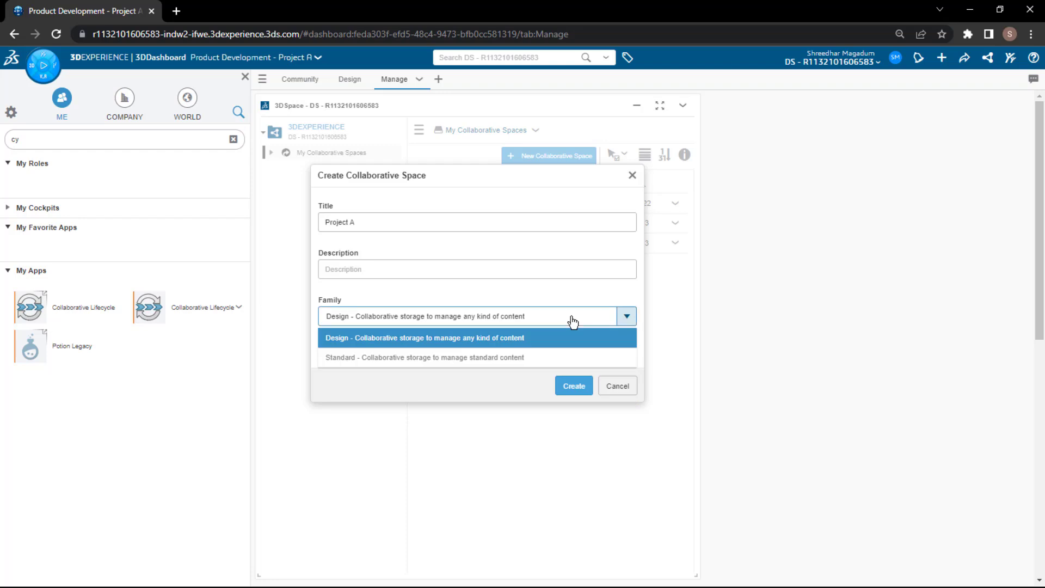
click(573, 323)
click(574, 387)
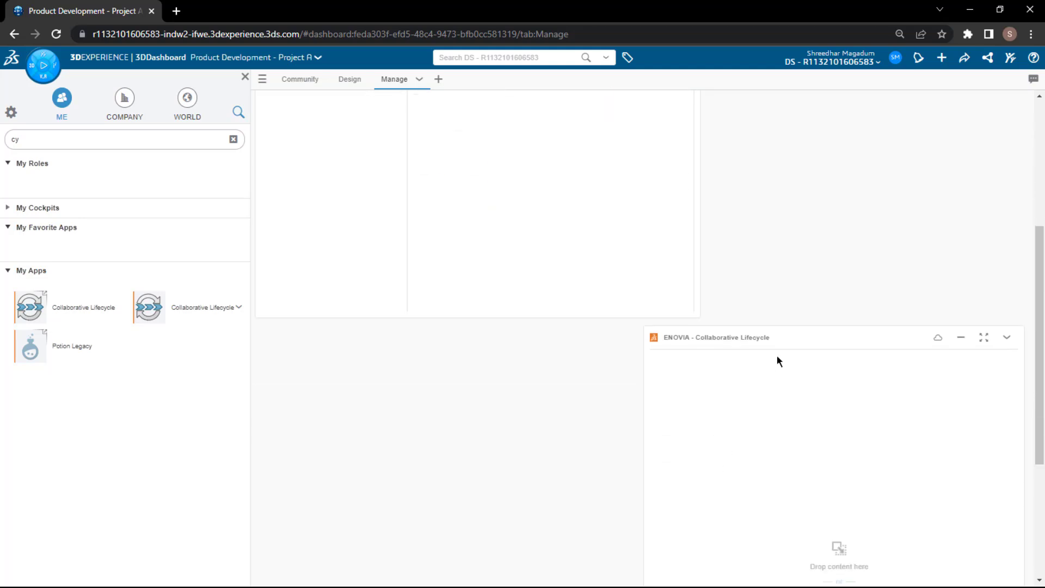
- Place Collaborative Lifecycle beside 3DSpace, adjust the column divider, then maximize and restore it
drag(645, 385, 705, 373)
drag(701, 329, 651, 334)
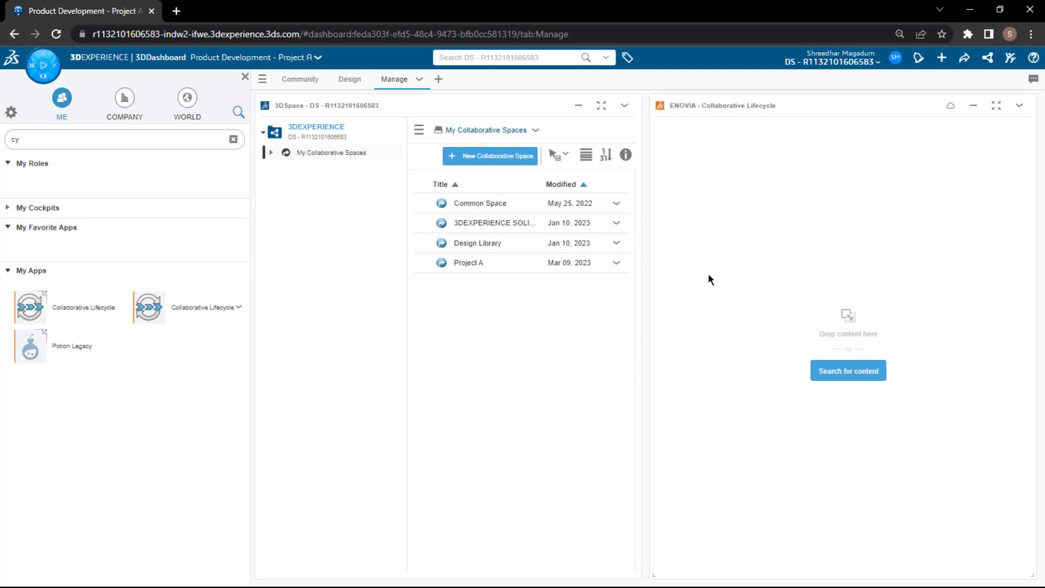
click(1020, 106)
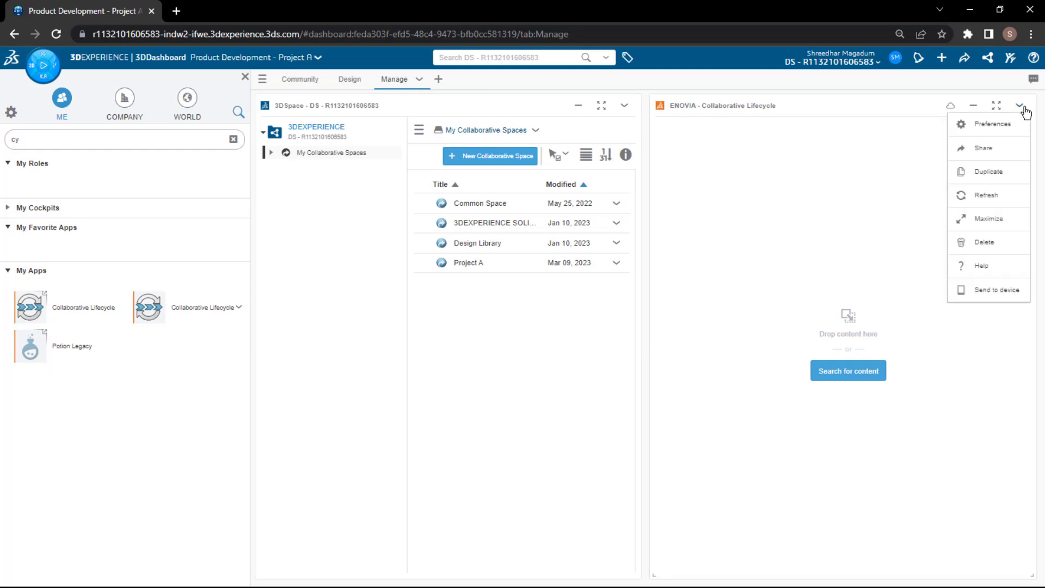
click(975, 230)
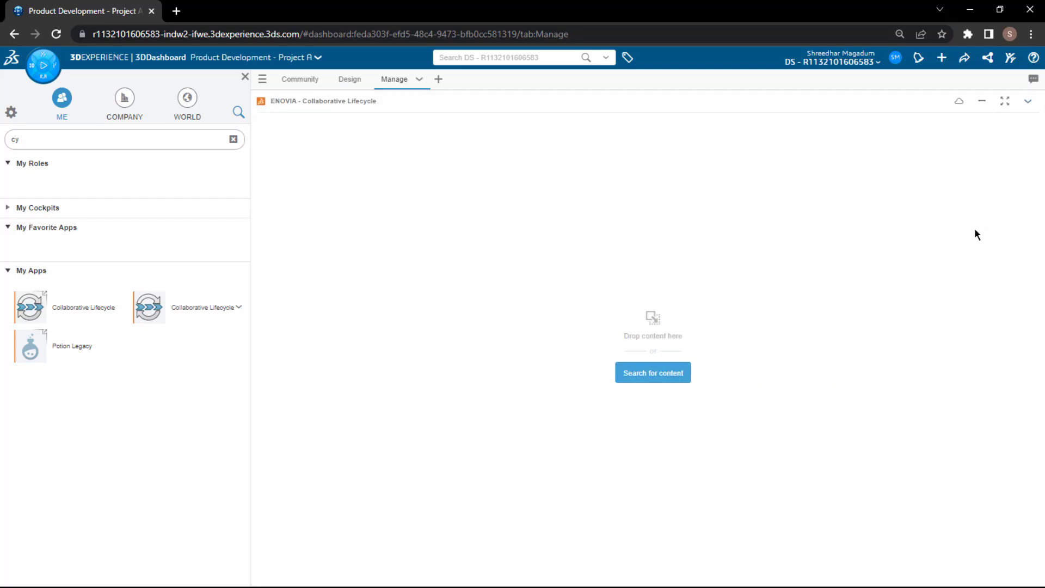
click(1021, 106)
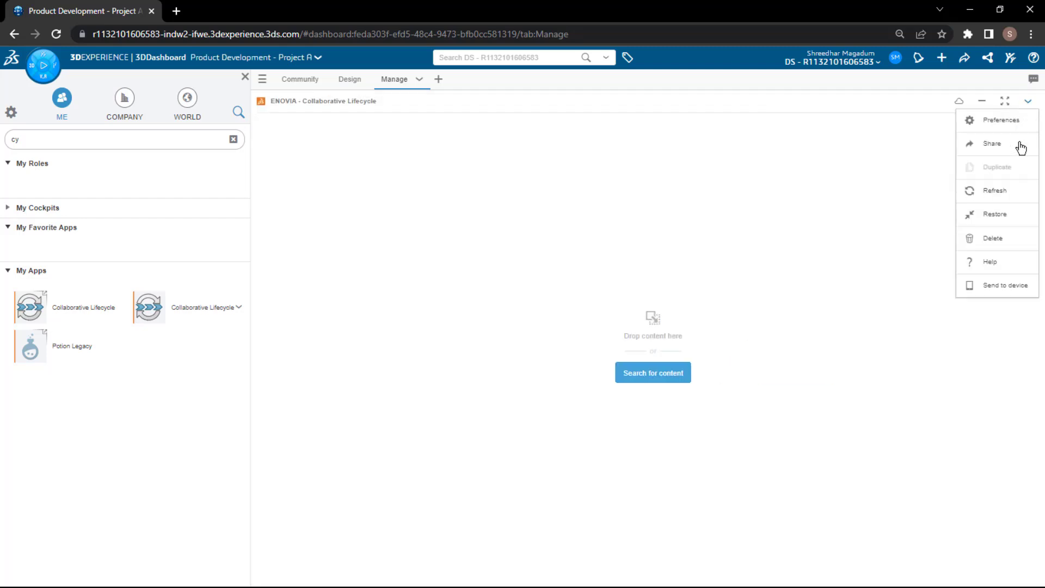
click(1001, 218)
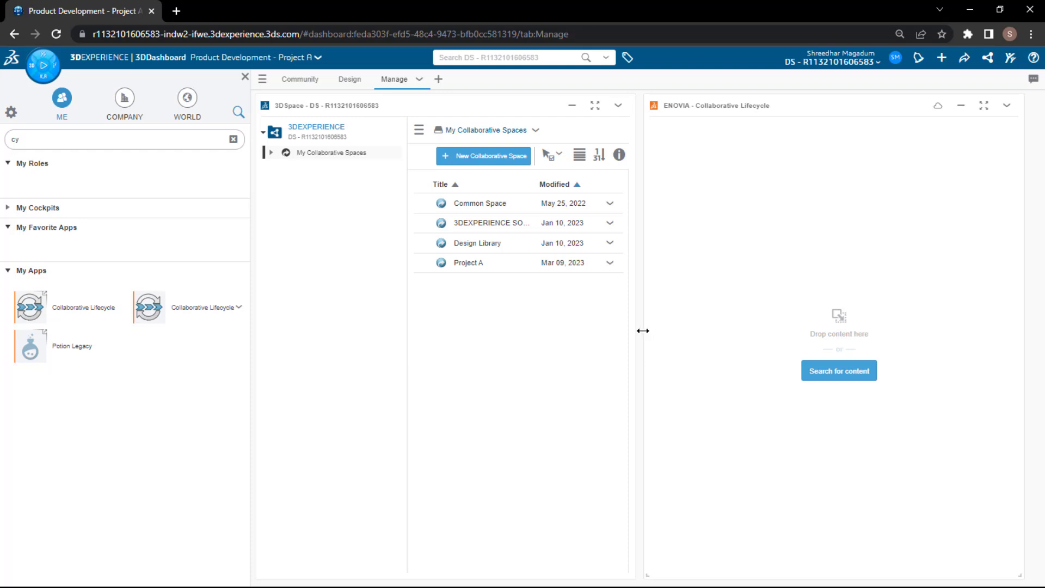
- Review the Community, Design and Manage tabs, close the apps panel, and return to Community
click(304, 83)
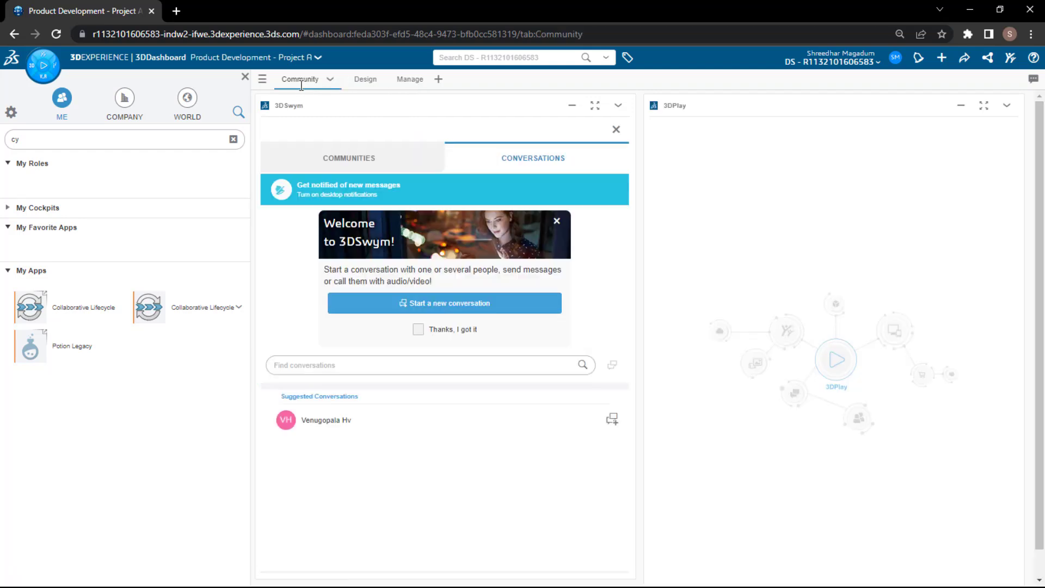
click(373, 159)
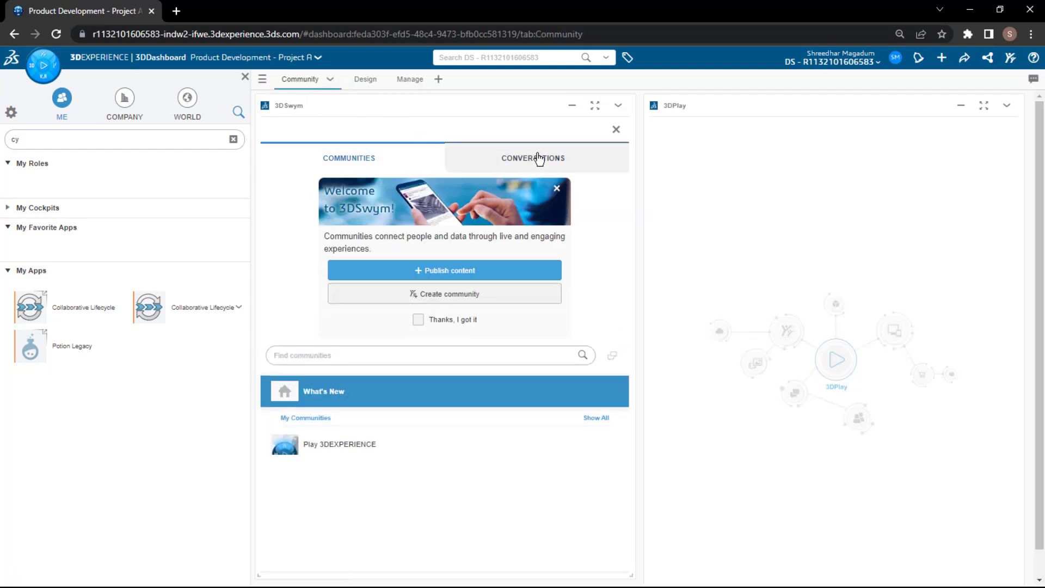
click(374, 81)
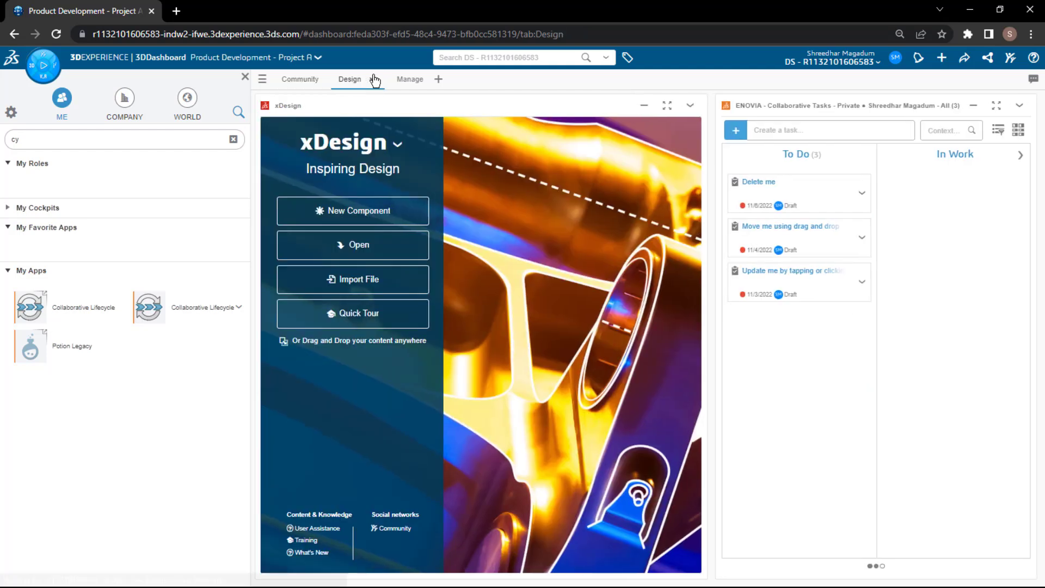
click(411, 80)
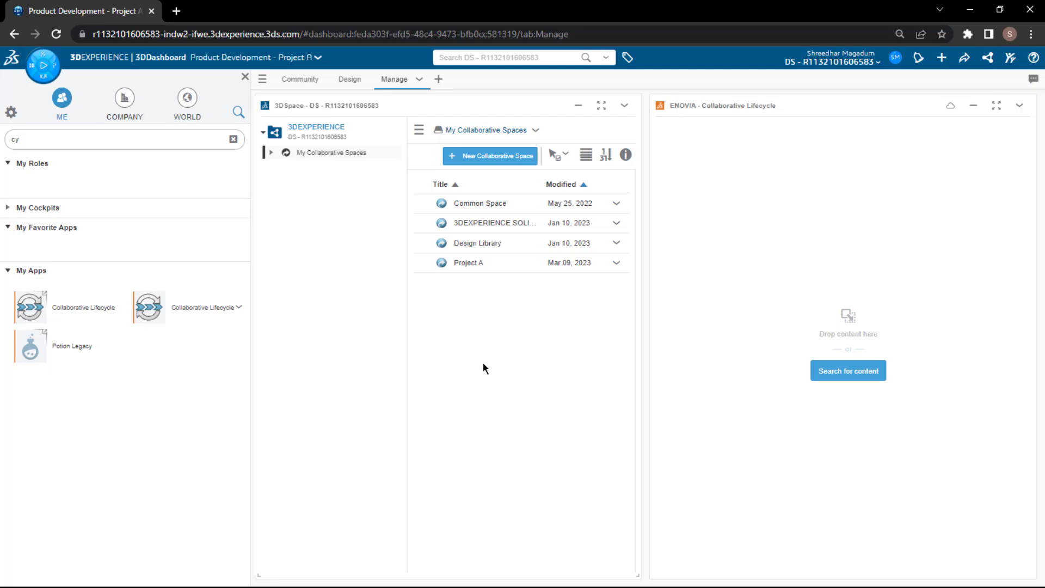
click(244, 77)
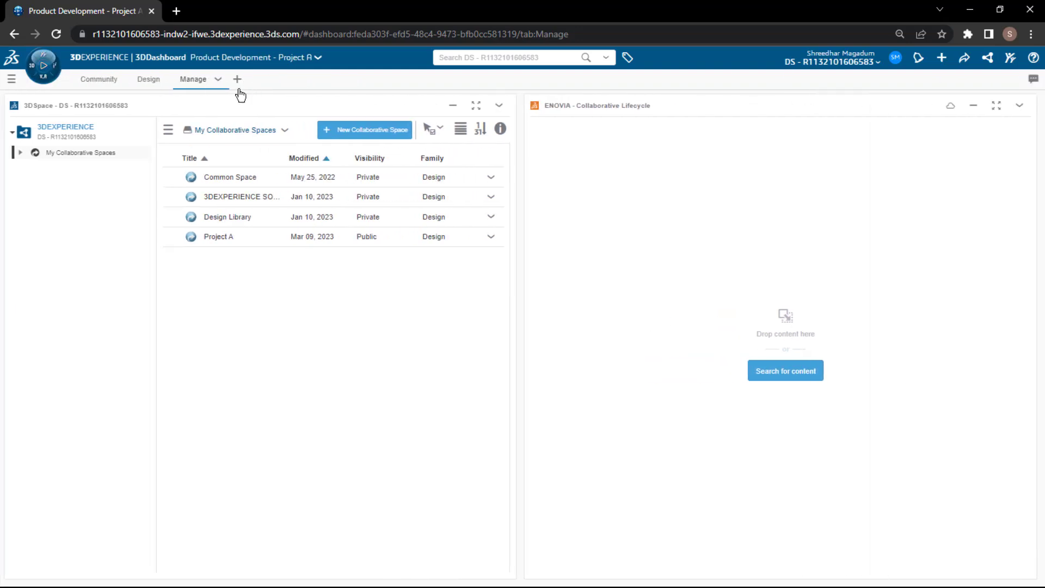
click(155, 81)
click(98, 81)
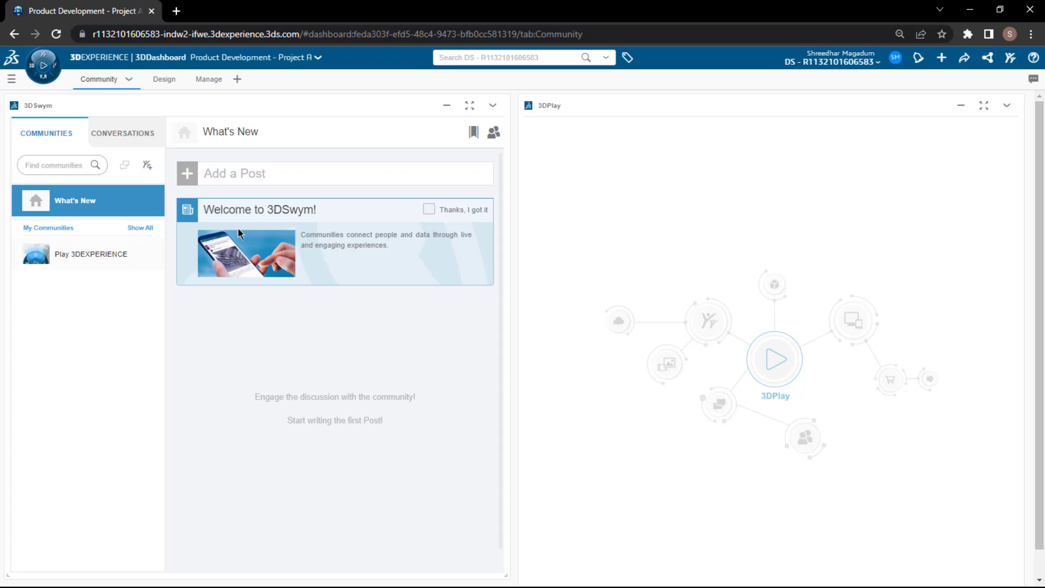